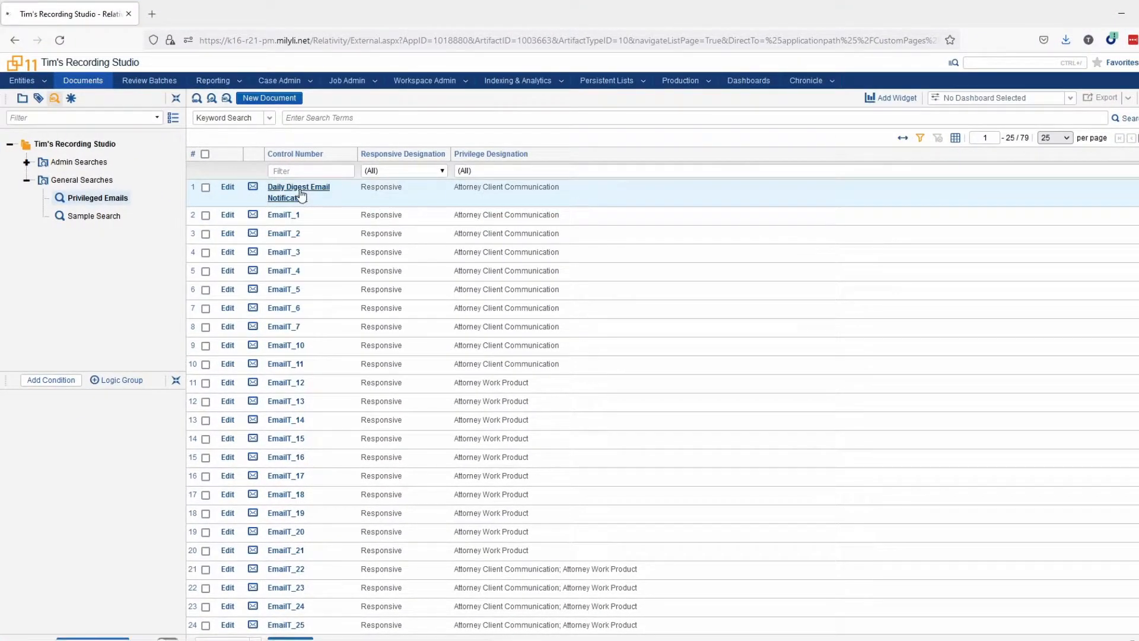
Open the Daily Digest Email Notification document and display its Privilege Log layout.
left_click(300, 192)
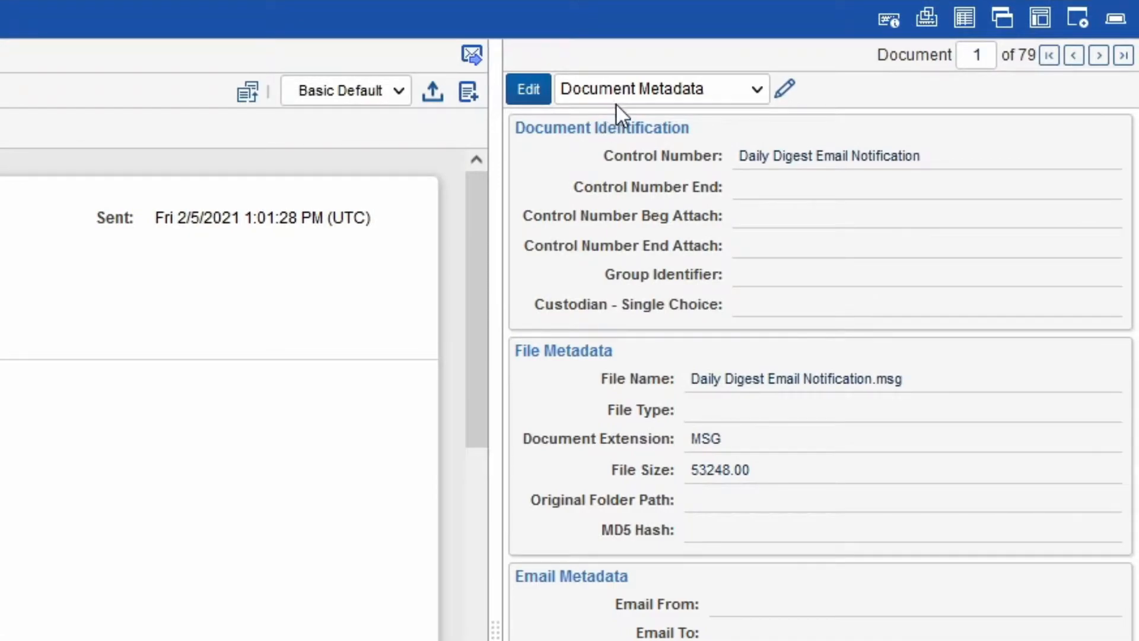
left_click(617, 102)
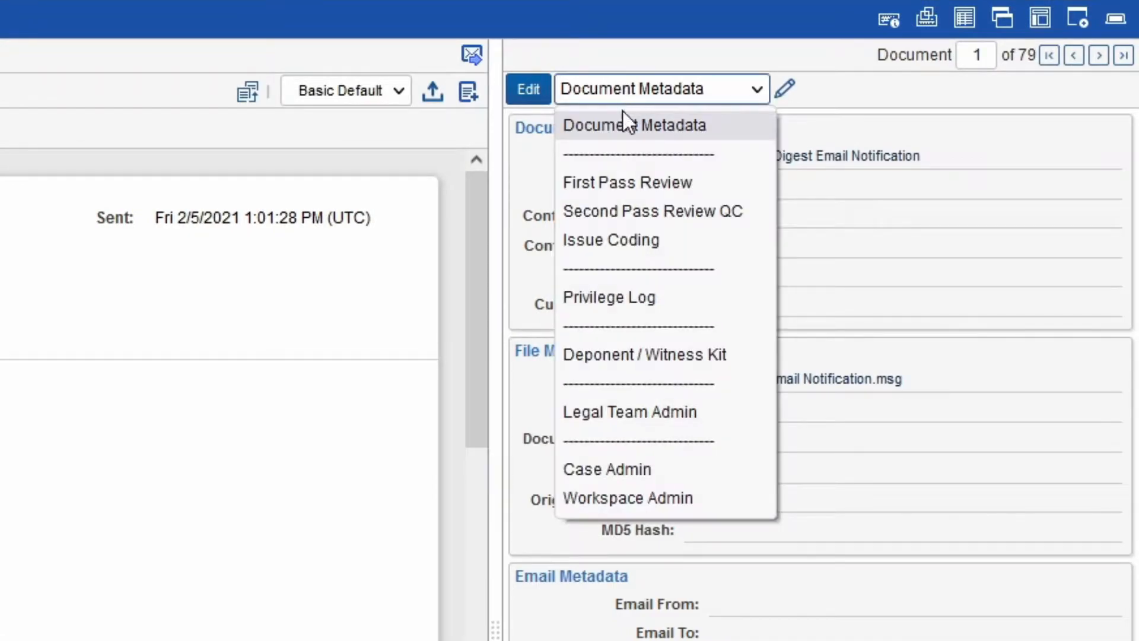
left_click(622, 291)
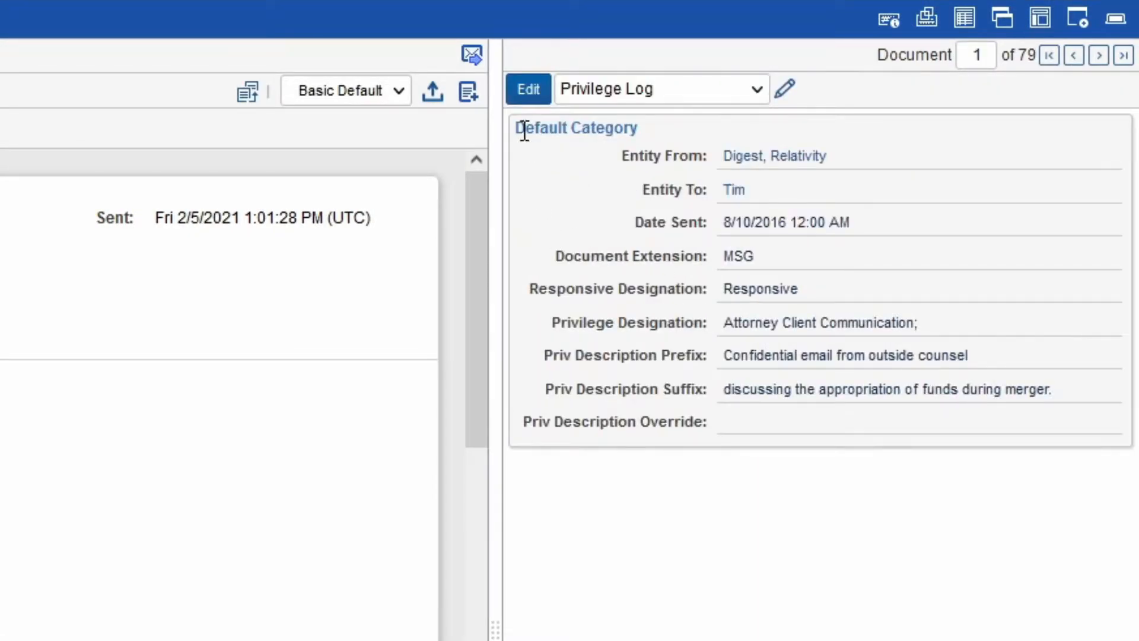
Set the document's Priv Description Override to "Sample override messaged." and save the coding.
left_click(530, 90)
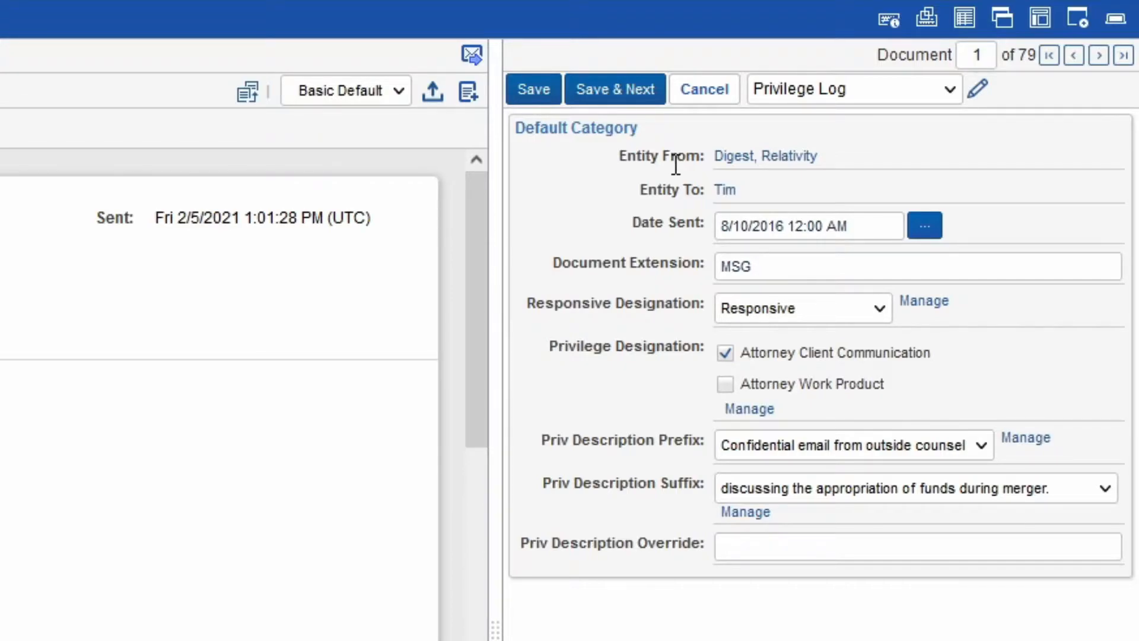
left_click(811, 551)
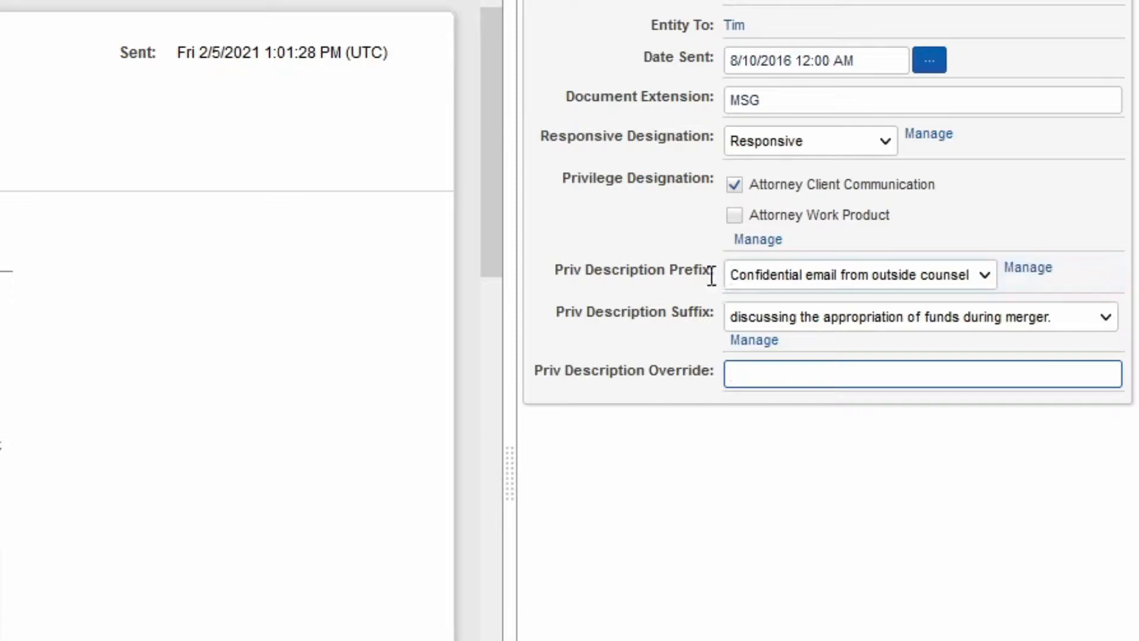
left_click(731, 373)
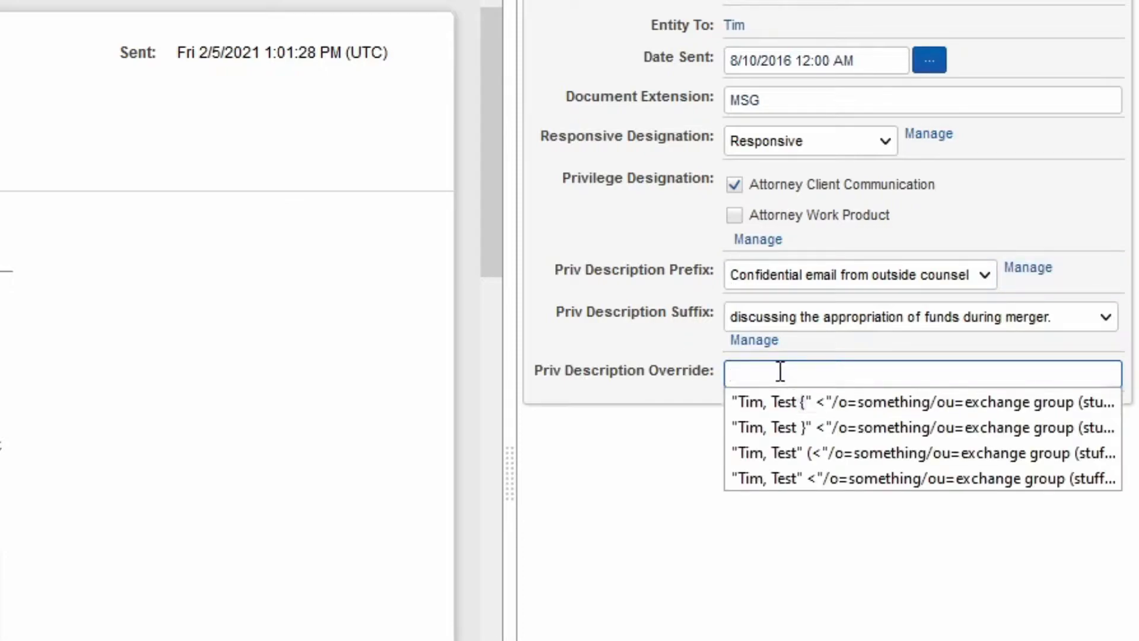
type("Sampl")
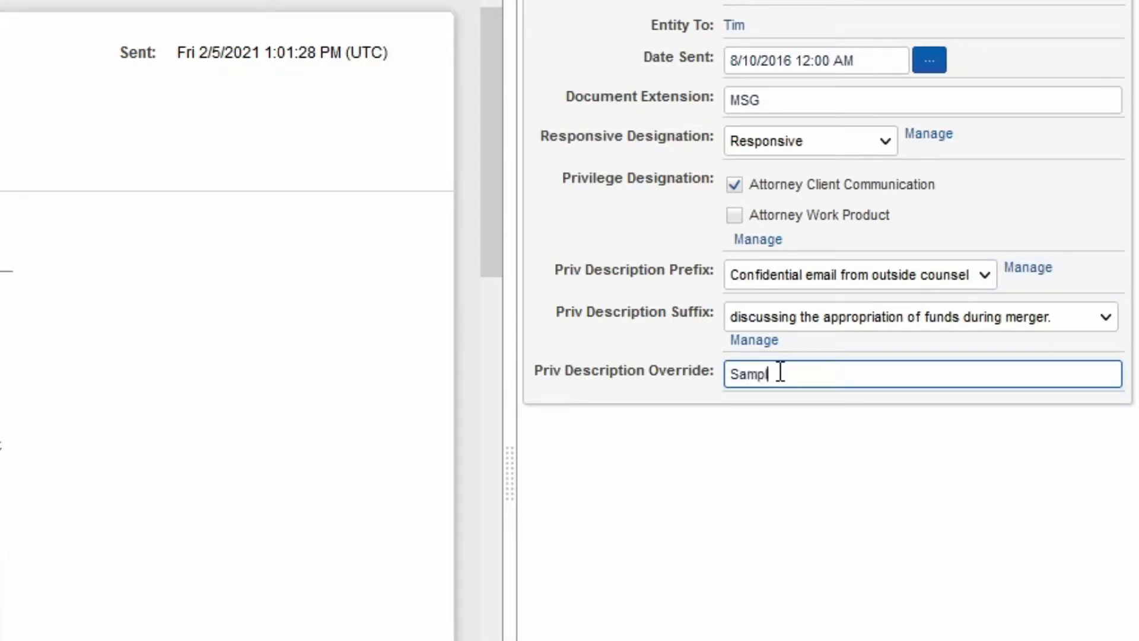
type("e pverride messages.")
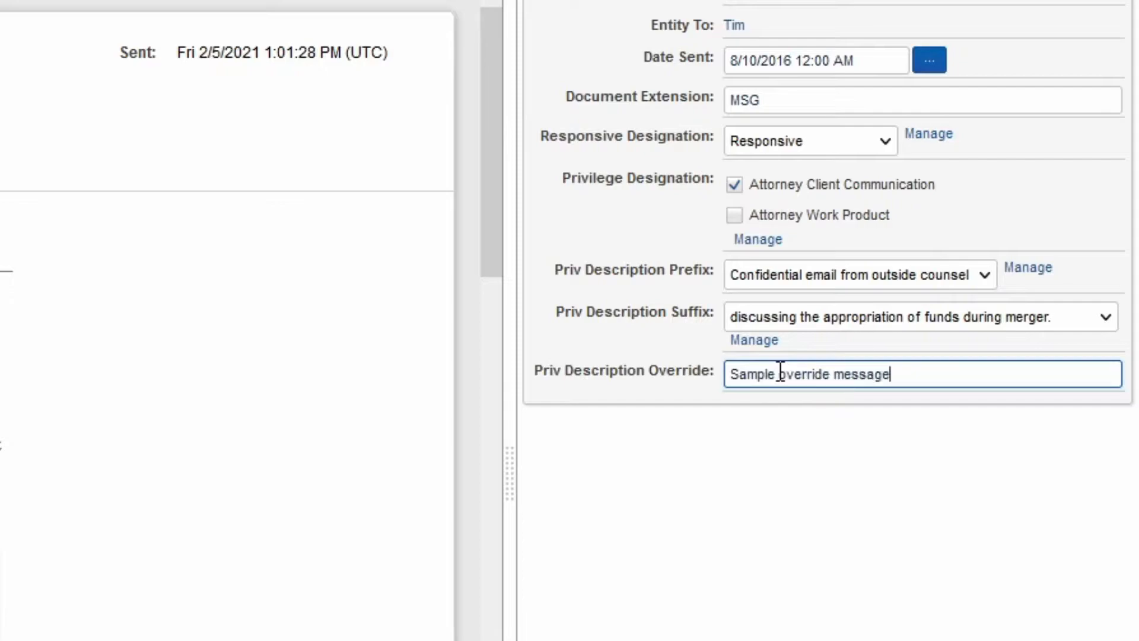
key("BackSpace")
key("BackSpace")
type("d.")
left_click(771, 638)
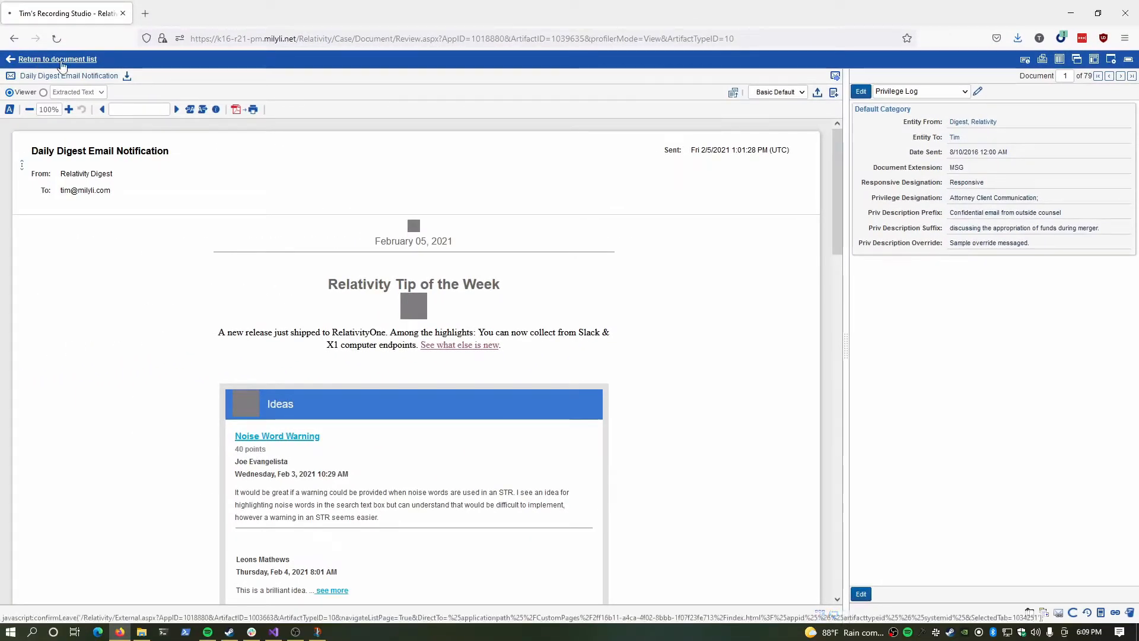
Create a new Chronicle privilege log named "Sample Log for Demo" based on the Privileged Emails saved search.
left_click(61, 61)
left_click(766, 79)
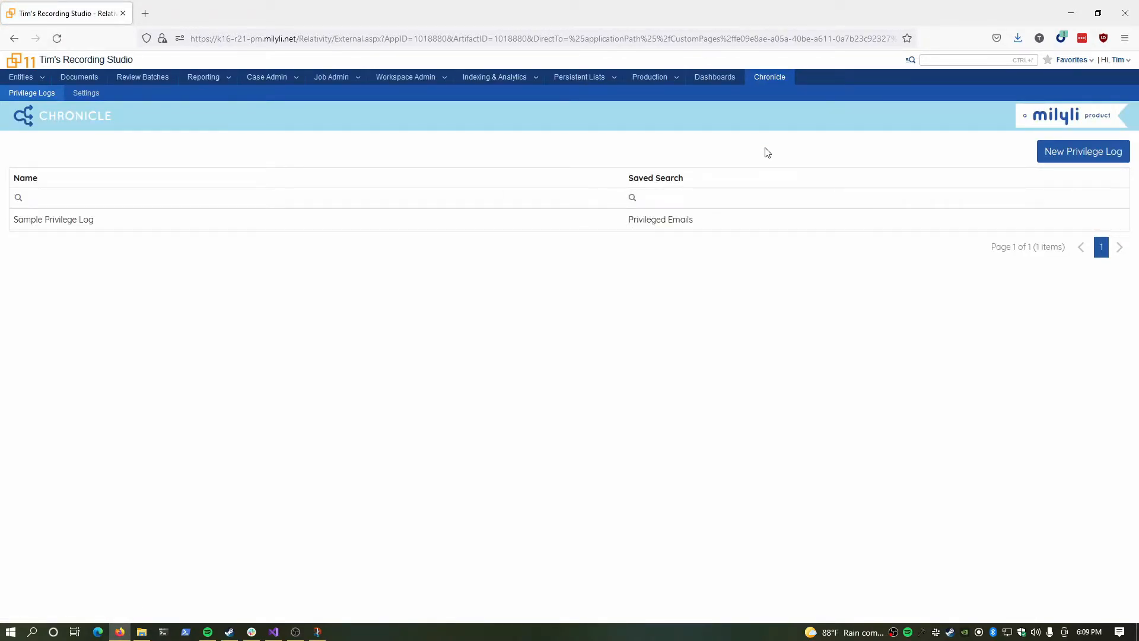
left_click(1091, 154)
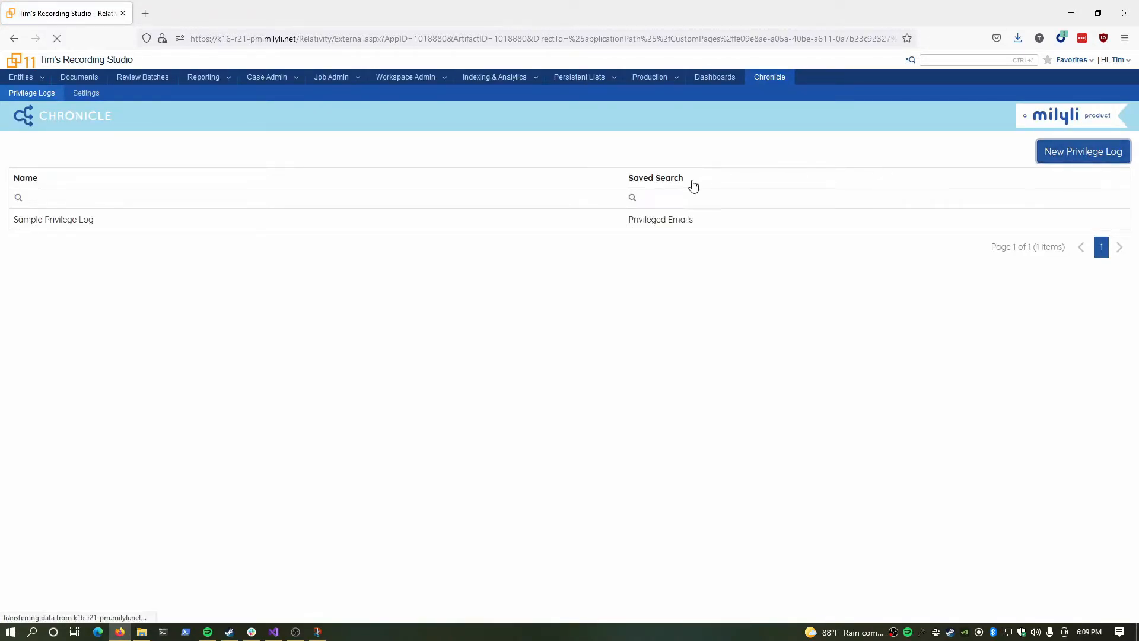
left_click(482, 162)
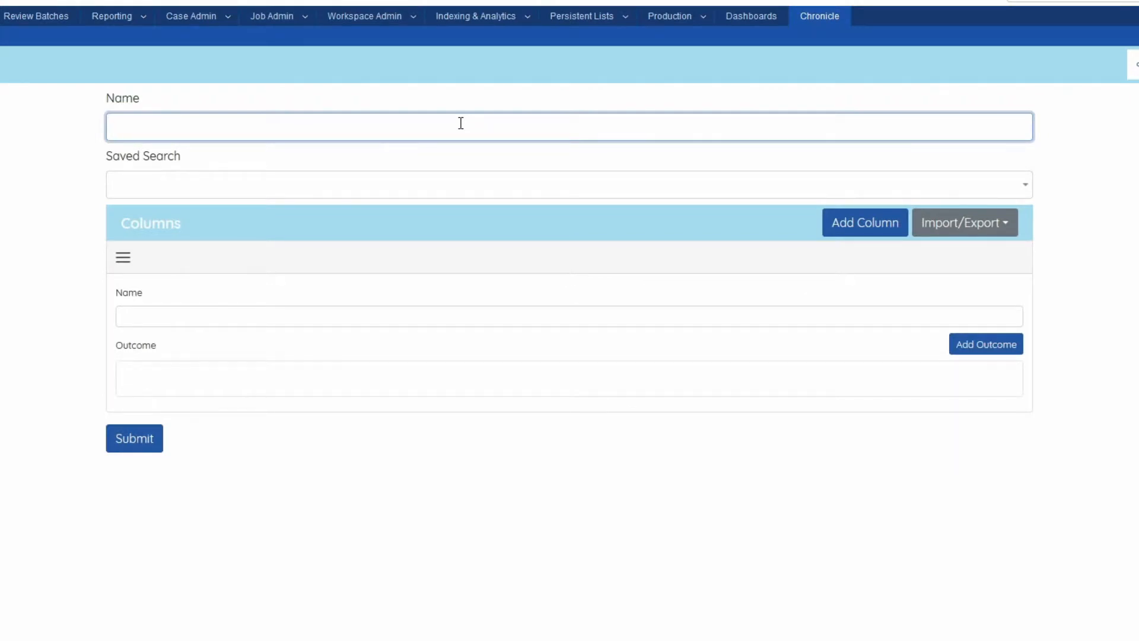
type("Sample Log for Demo")
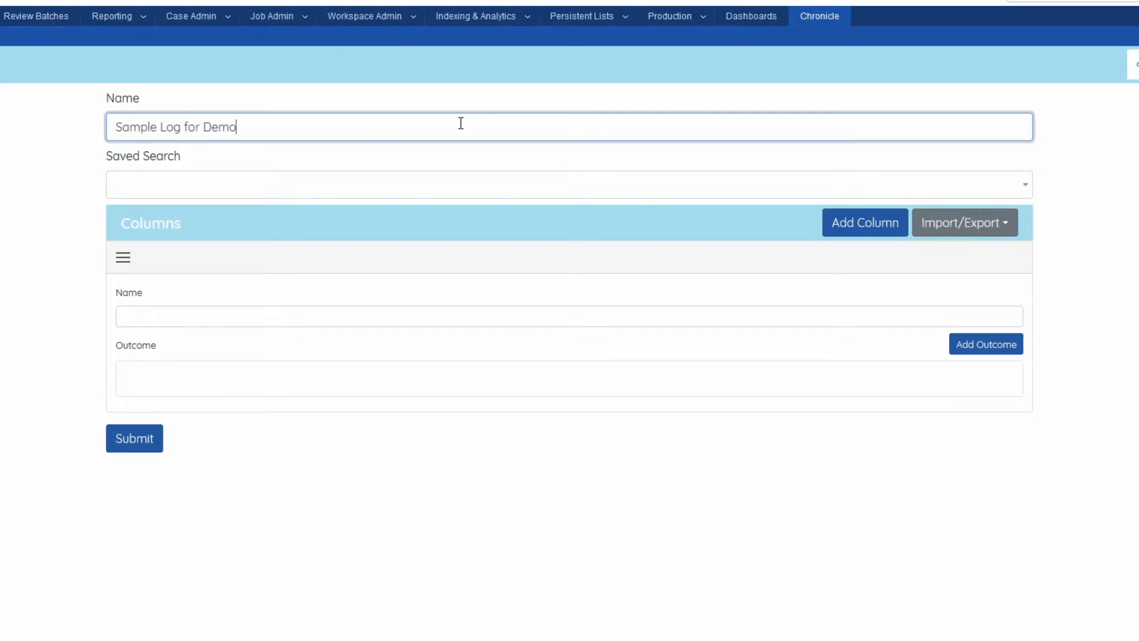
left_click(1020, 190)
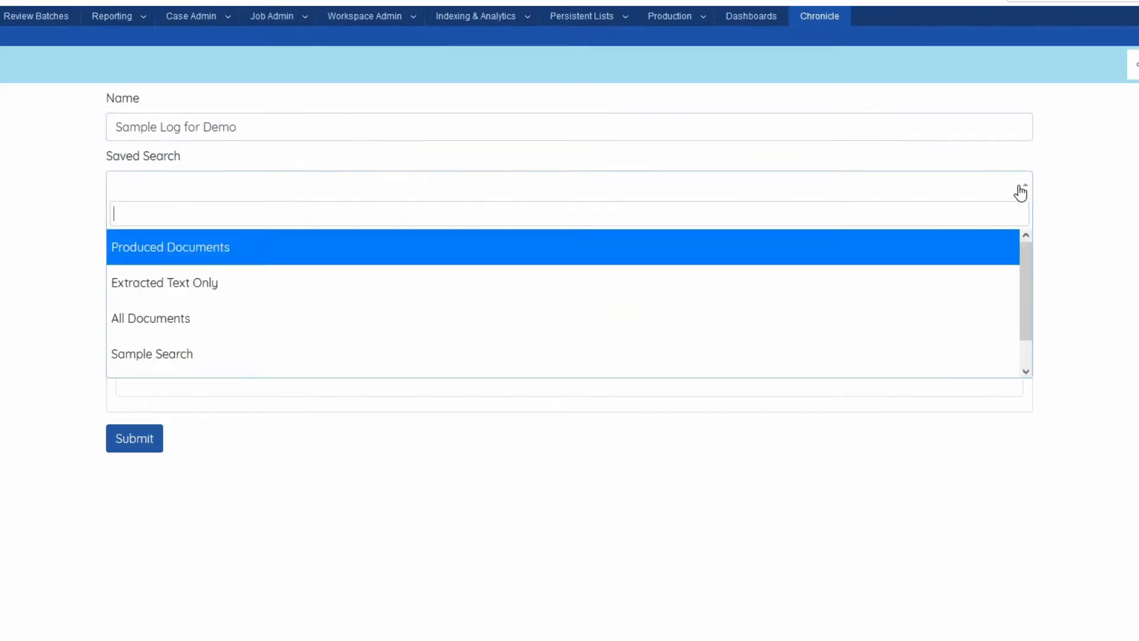
scroll(875, 261, "down", 1)
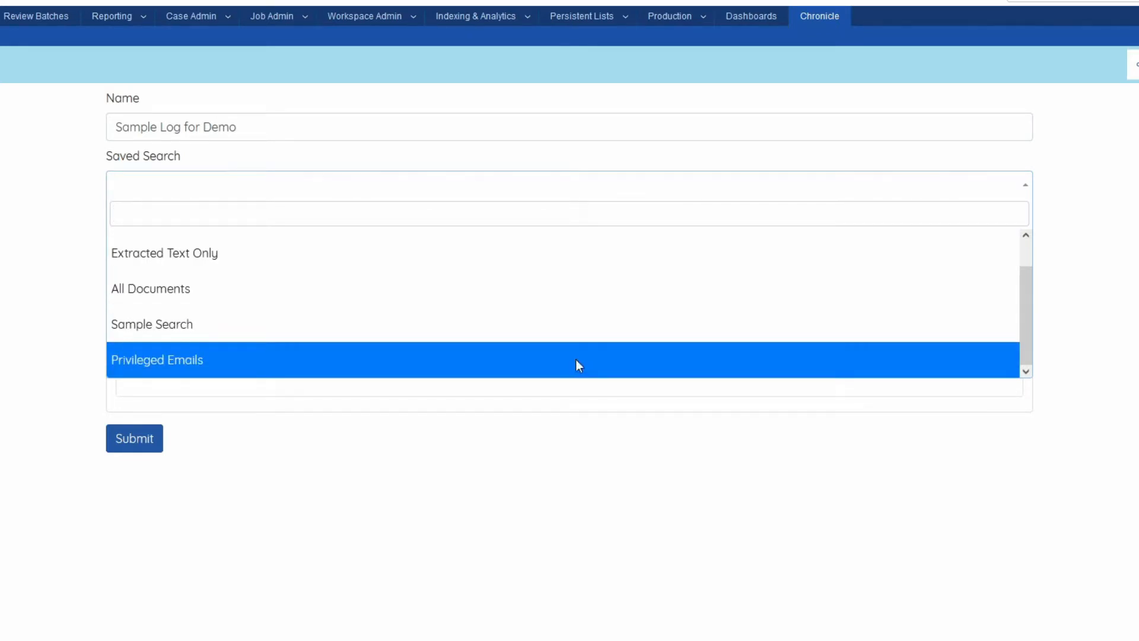
left_click(576, 361)
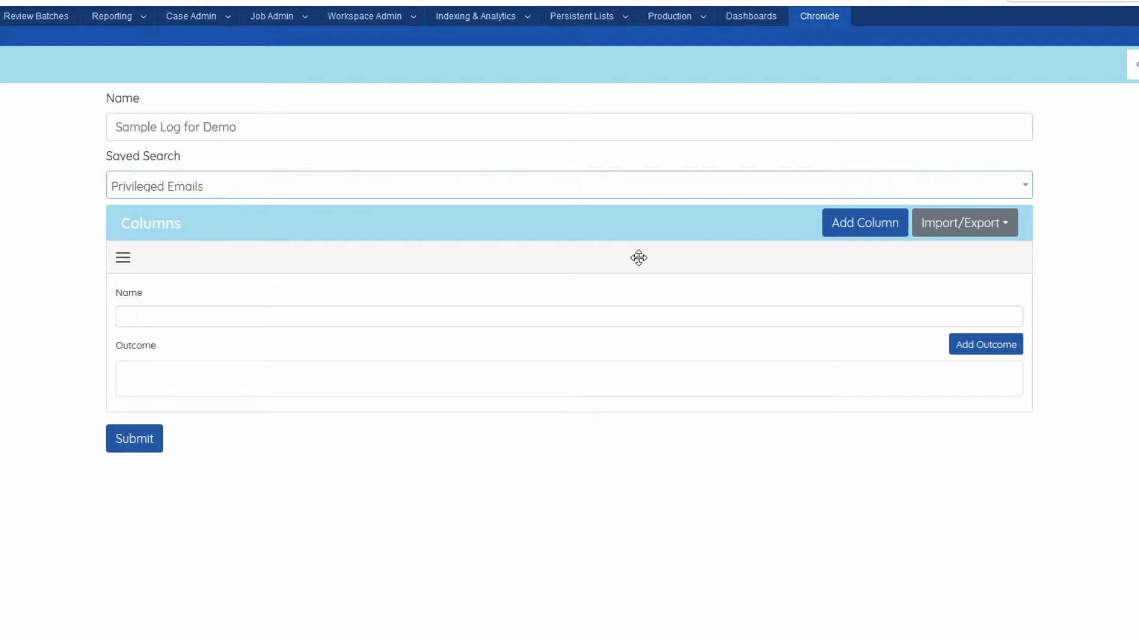
Name the log's first column "Date Sent" and set its outcome to the {{Date Sent}} field.
left_click(502, 316)
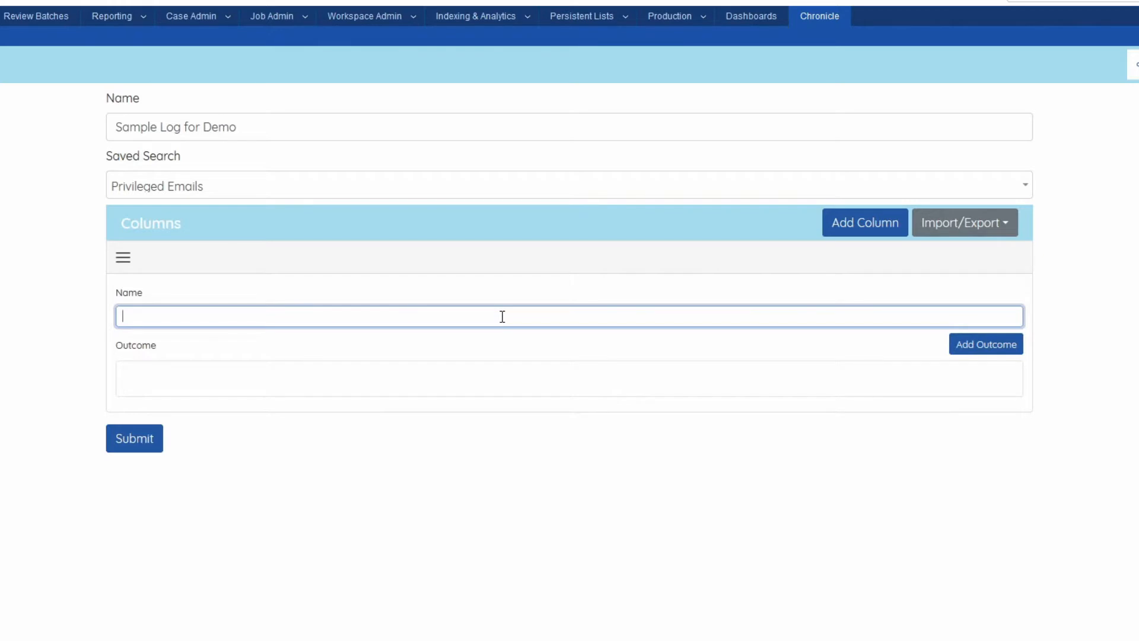
type("Date Sent")
left_click(497, 392)
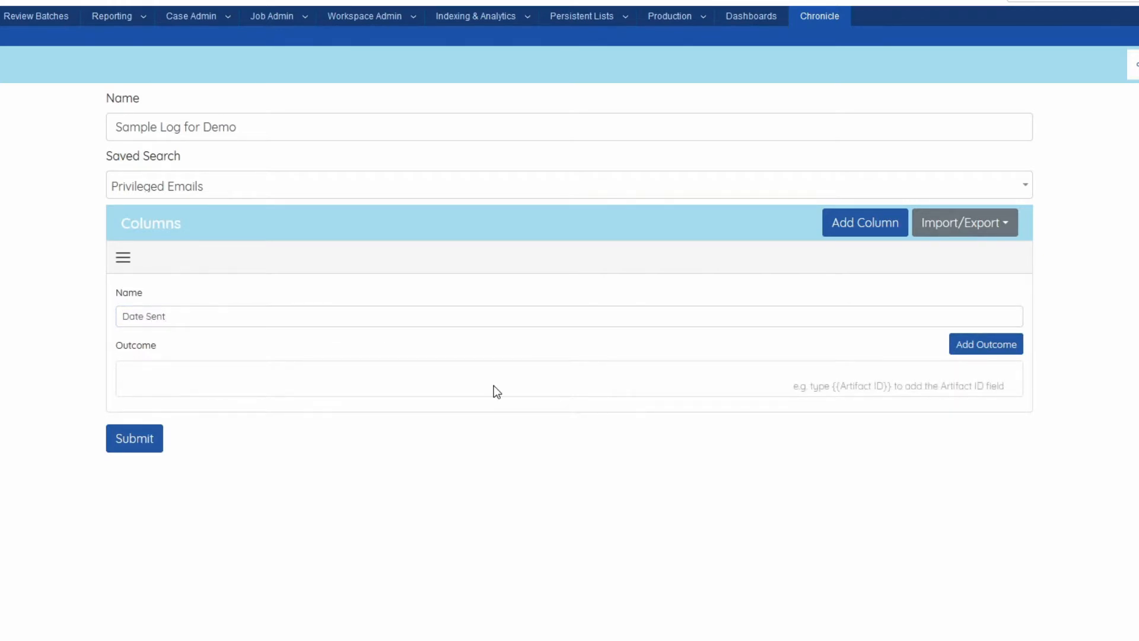
type("{{")
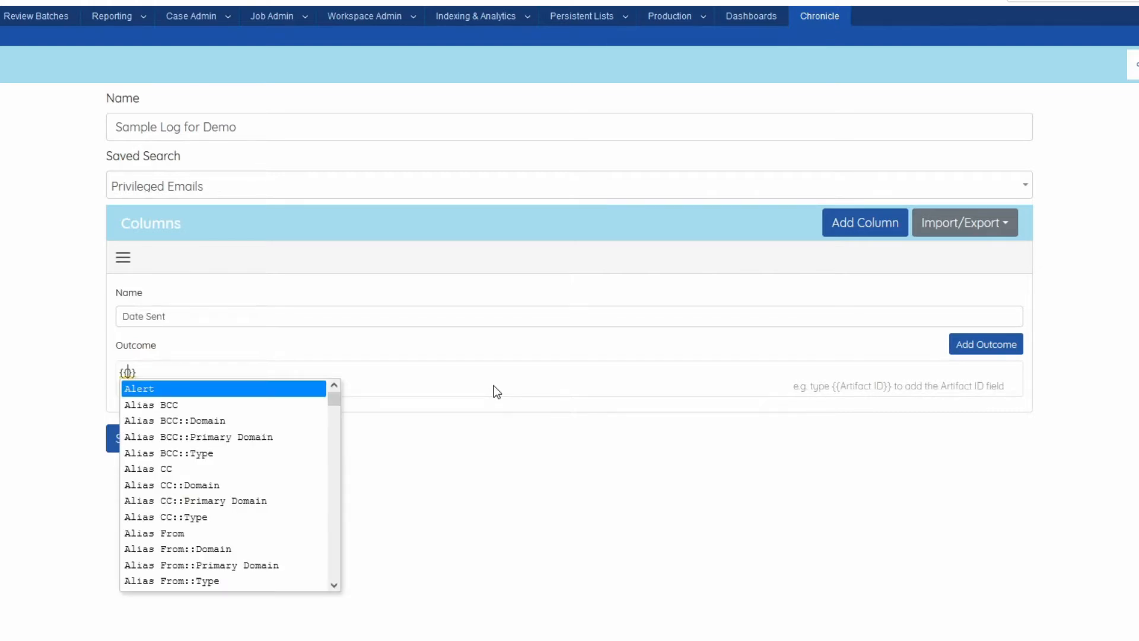
type("sent")
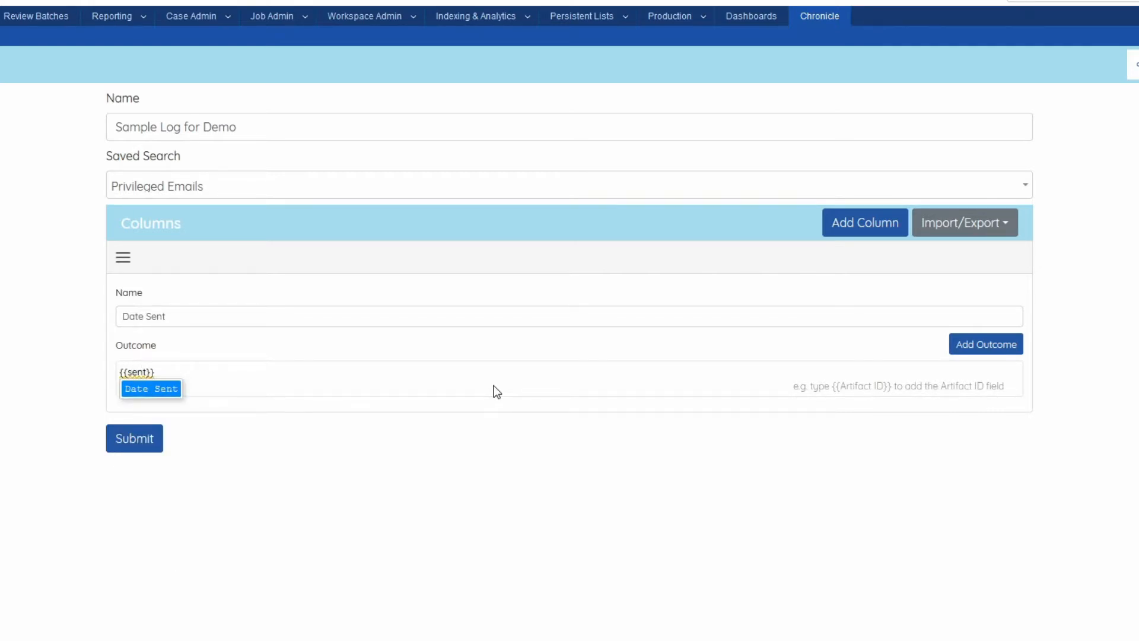
left_click(167, 391)
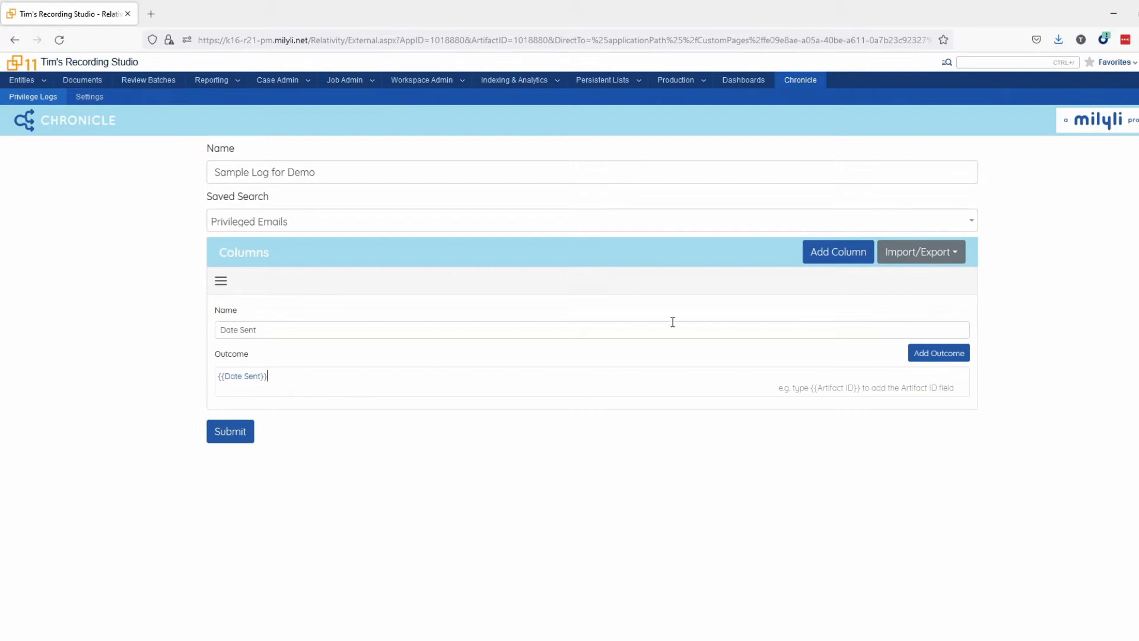
Add a second column named "Sent From" with the {{Entity From}} field as its outcome.
left_click(812, 254)
left_click(367, 483)
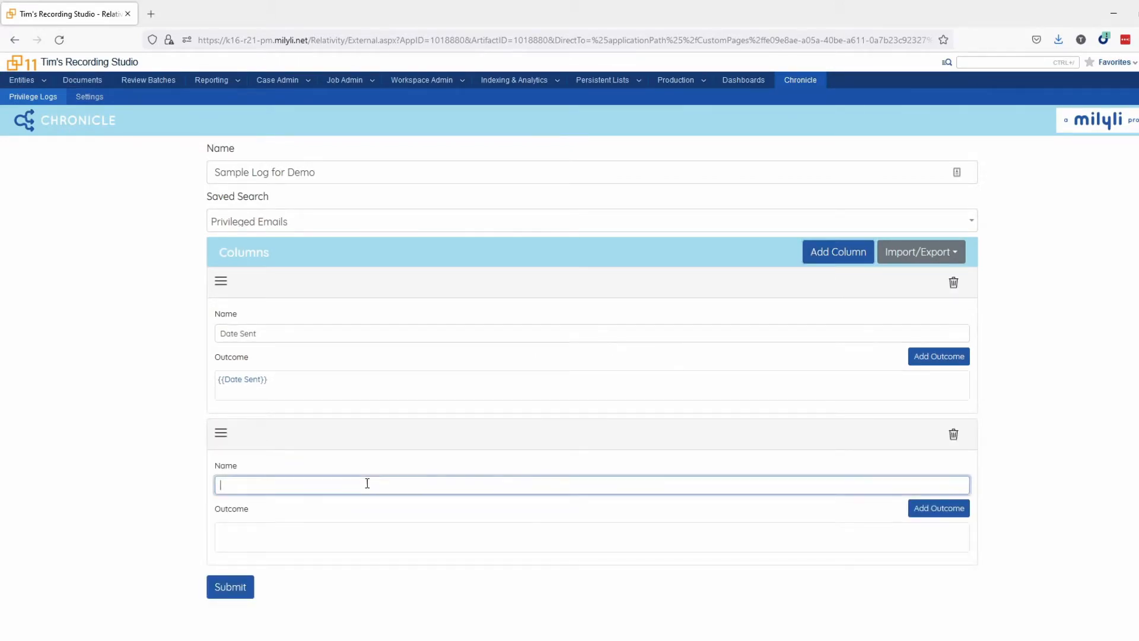
type("Sent From")
left_click(376, 534)
type("{{enit")
key("BackSpace")
key("BackSpace")
type("tity")
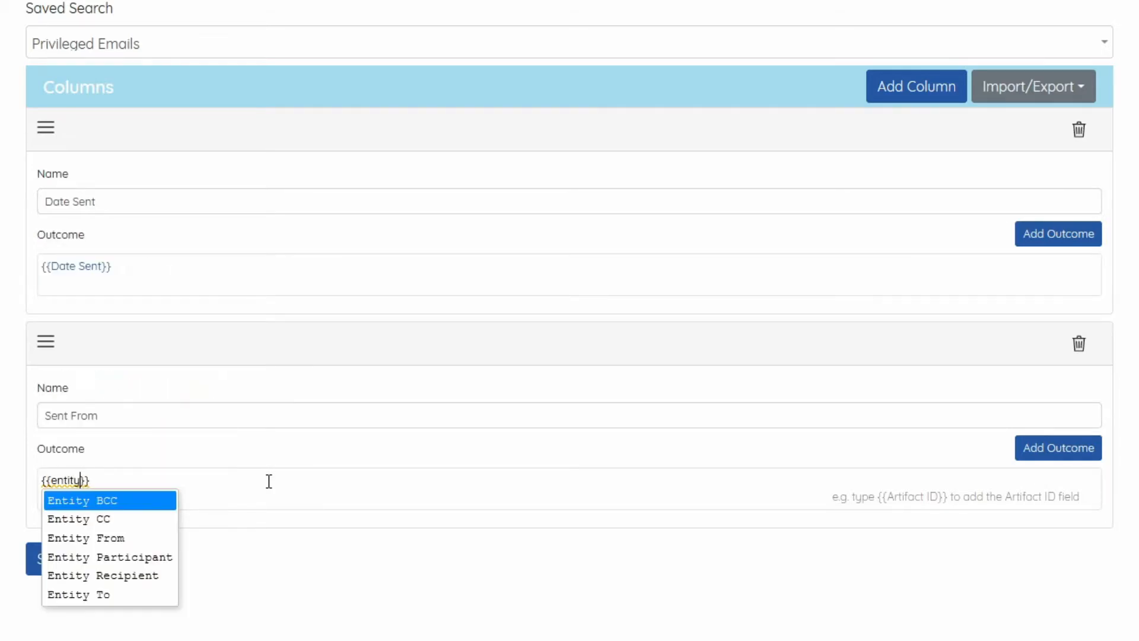
left_click(139, 537)
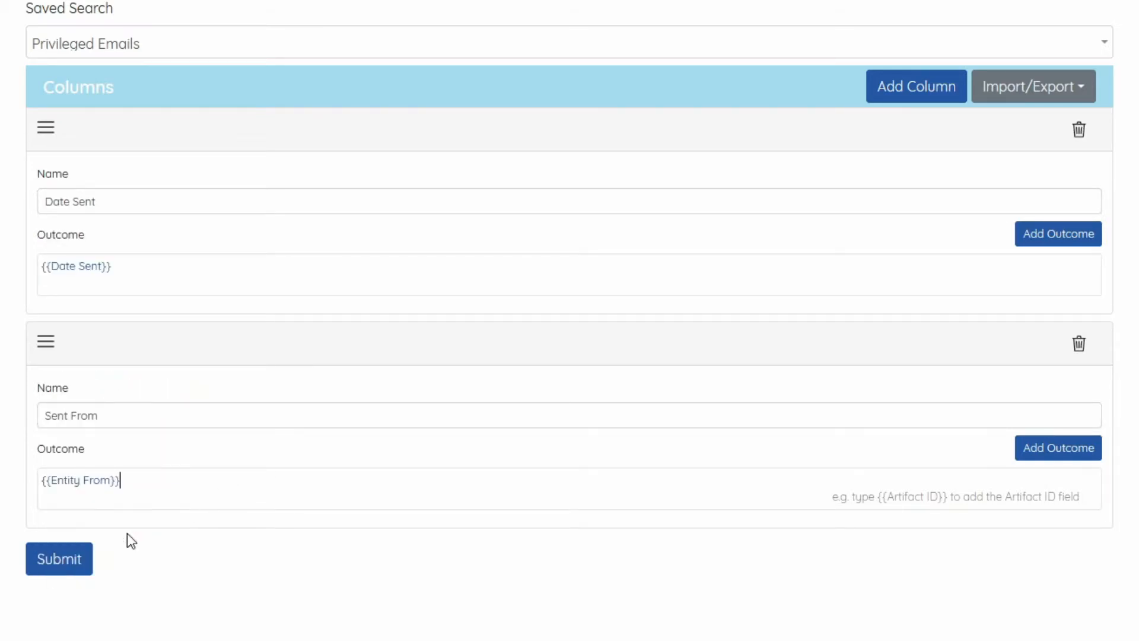
Add a third column named "Recipients" with the {{Entity From}} field as its outcome.
left_click(905, 95)
scroll(749, 215, "down", 2)
left_click(159, 486)
type("Recipients")
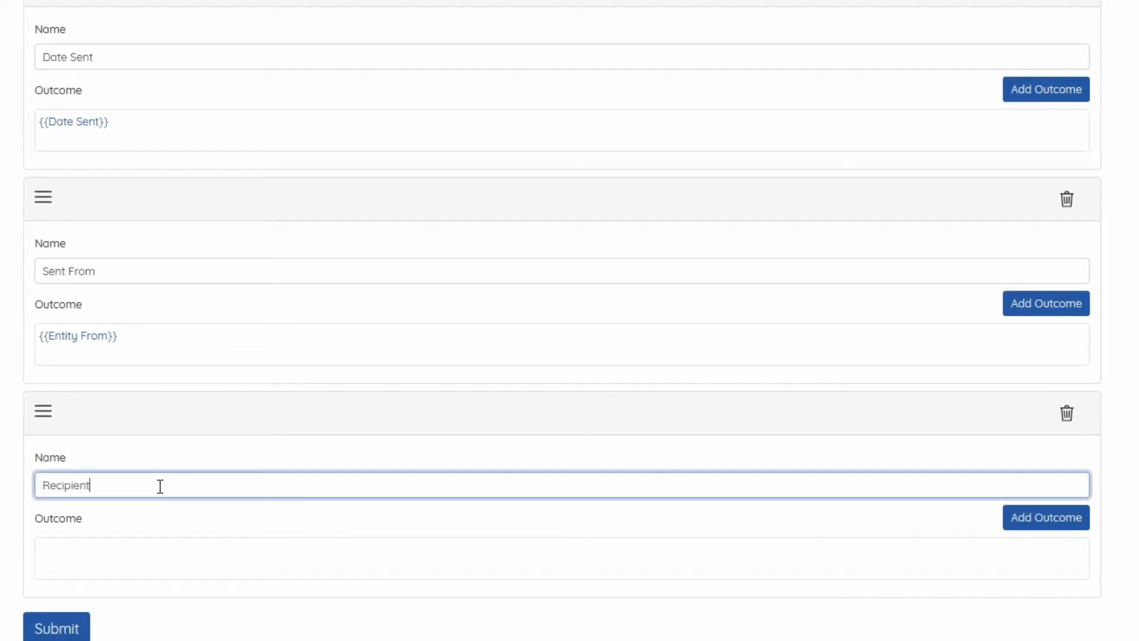
left_click(113, 552)
type("{{")
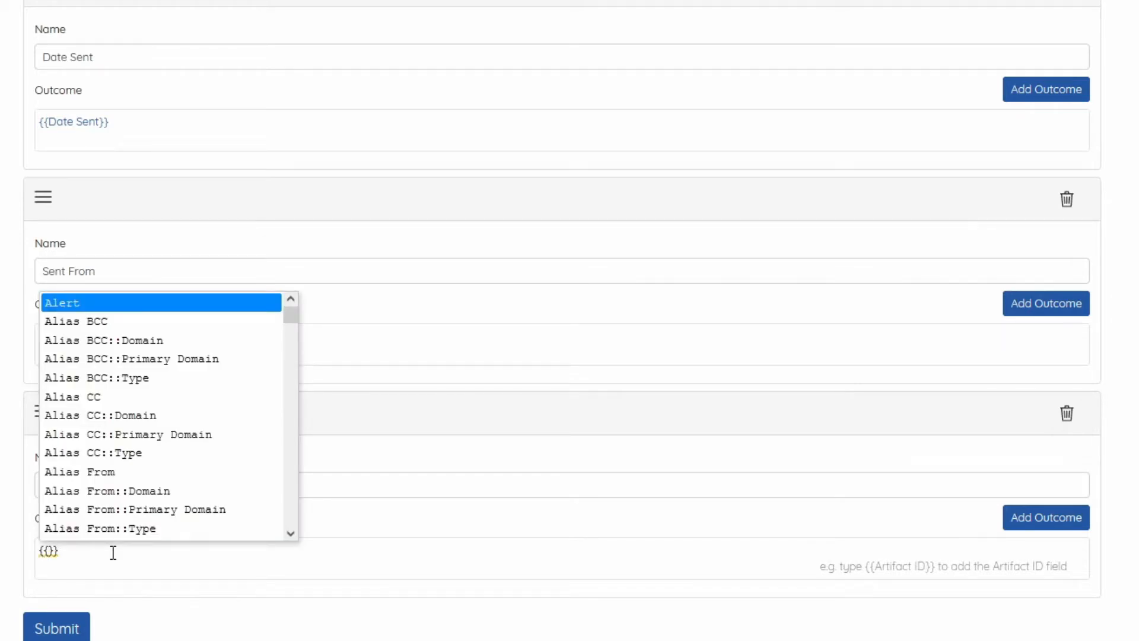
type("entity")
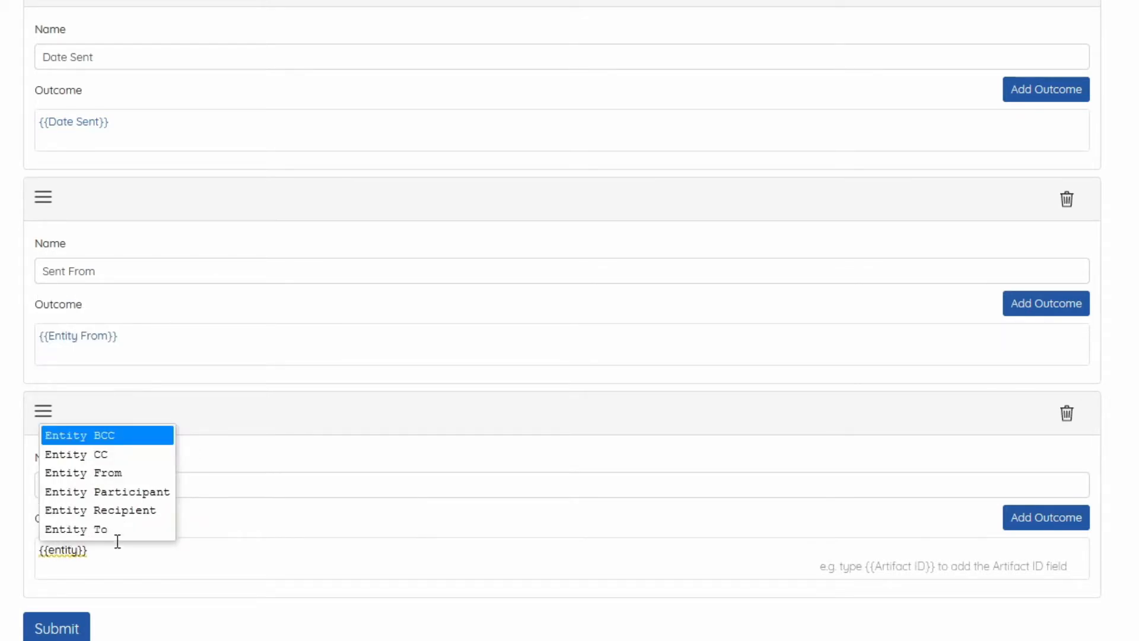
left_click(91, 473)
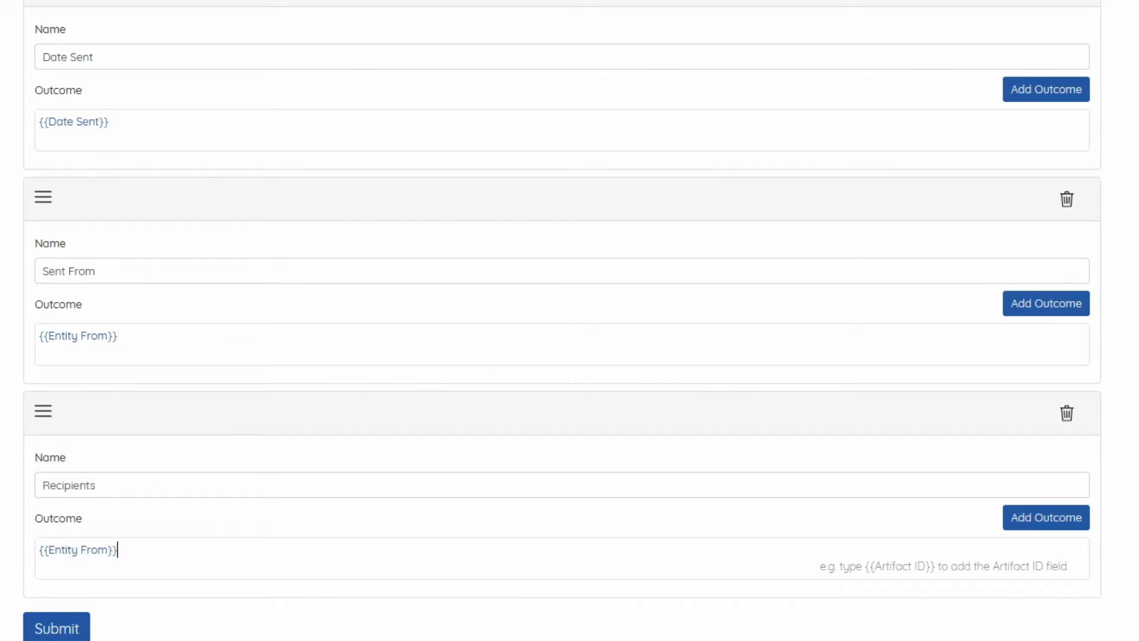
Add a fourth column to the log and name it "Privilege Description".
left_click(380, 2)
scroll(384, 469, "down", 4)
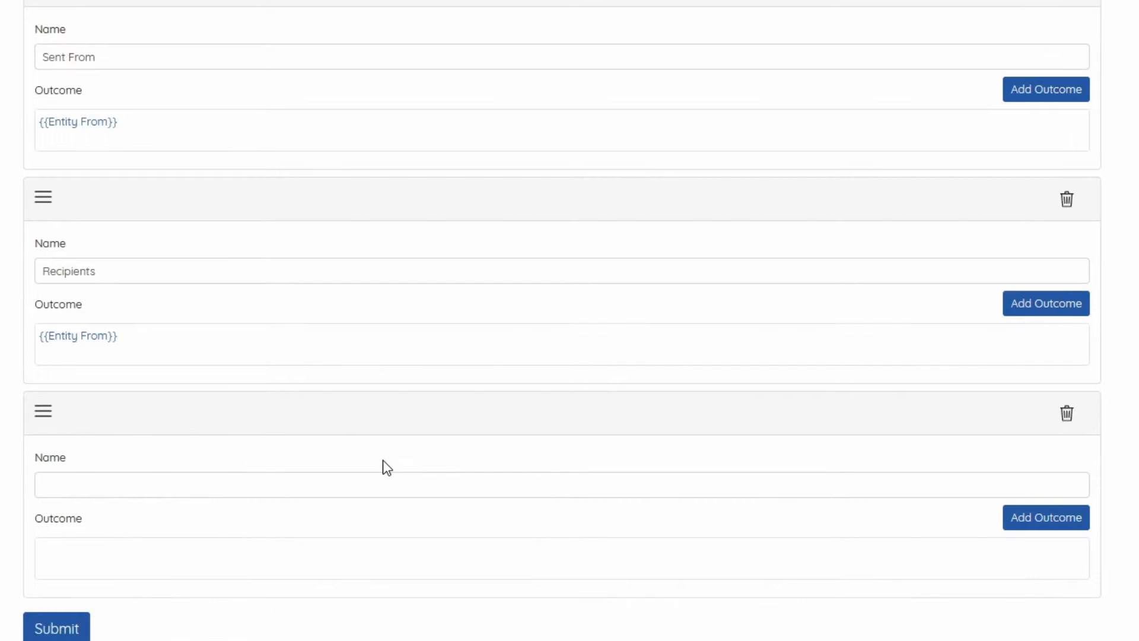
left_click(176, 486)
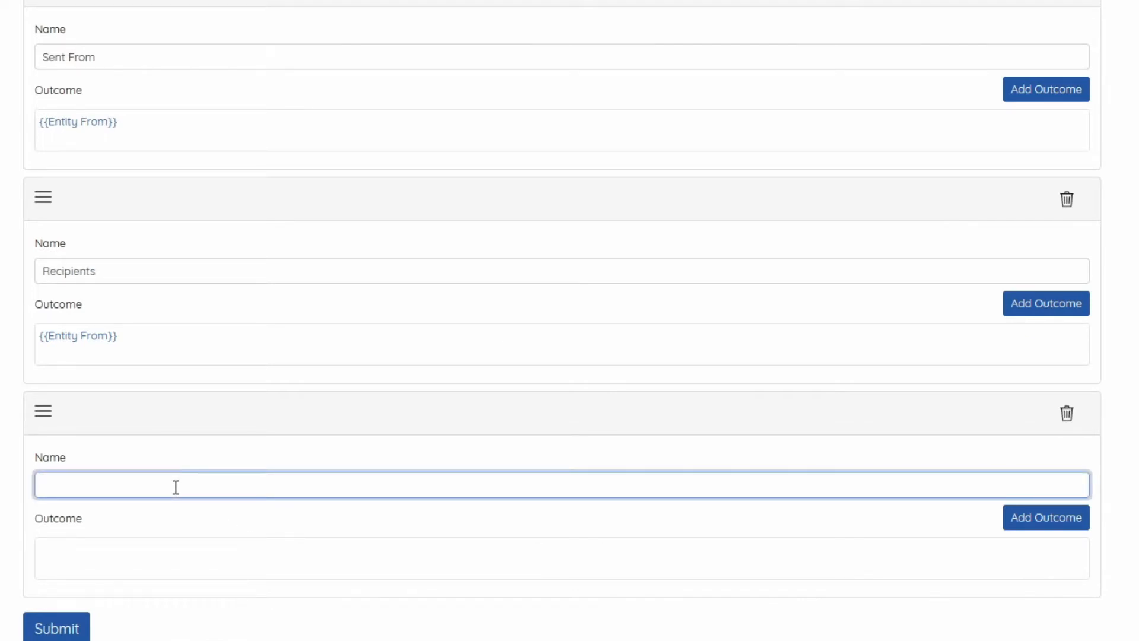
type("Privilege Description")
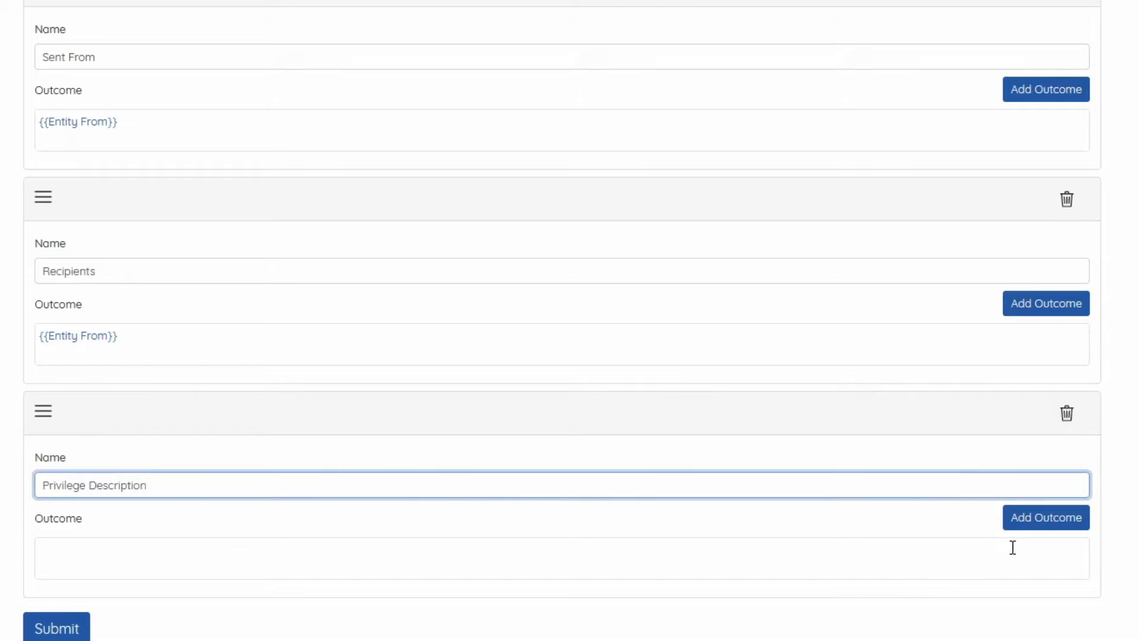
Add a conditional outcome to the Privilege Description column for when Priv Description Override is blank.
left_click(1034, 533)
scroll(572, 489, "down", 3)
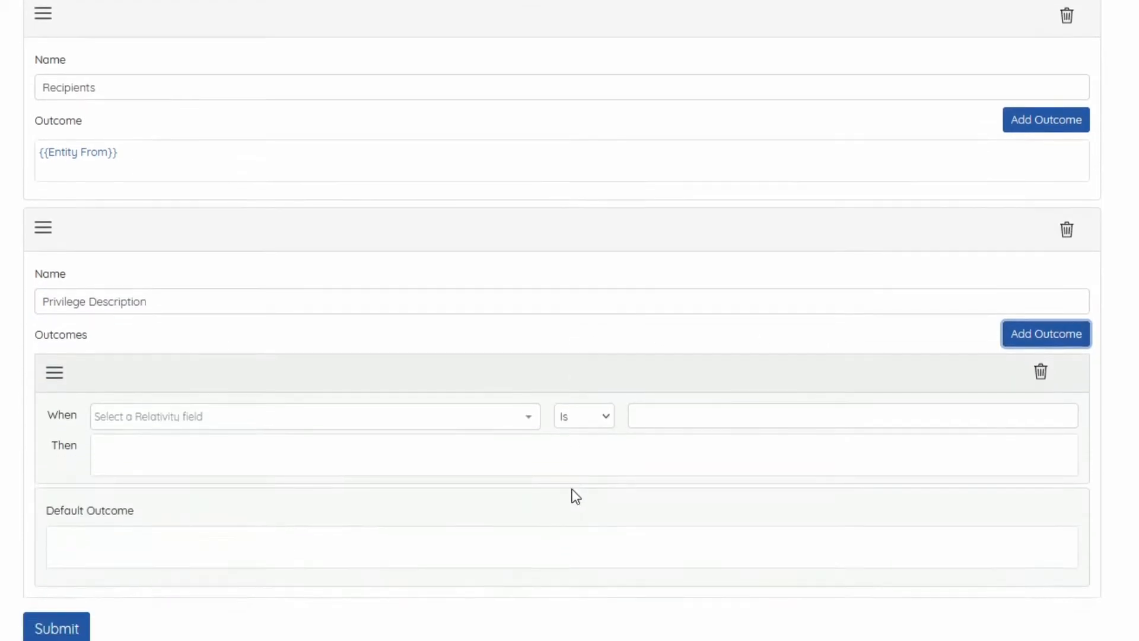
left_click(518, 423)
type("priv")
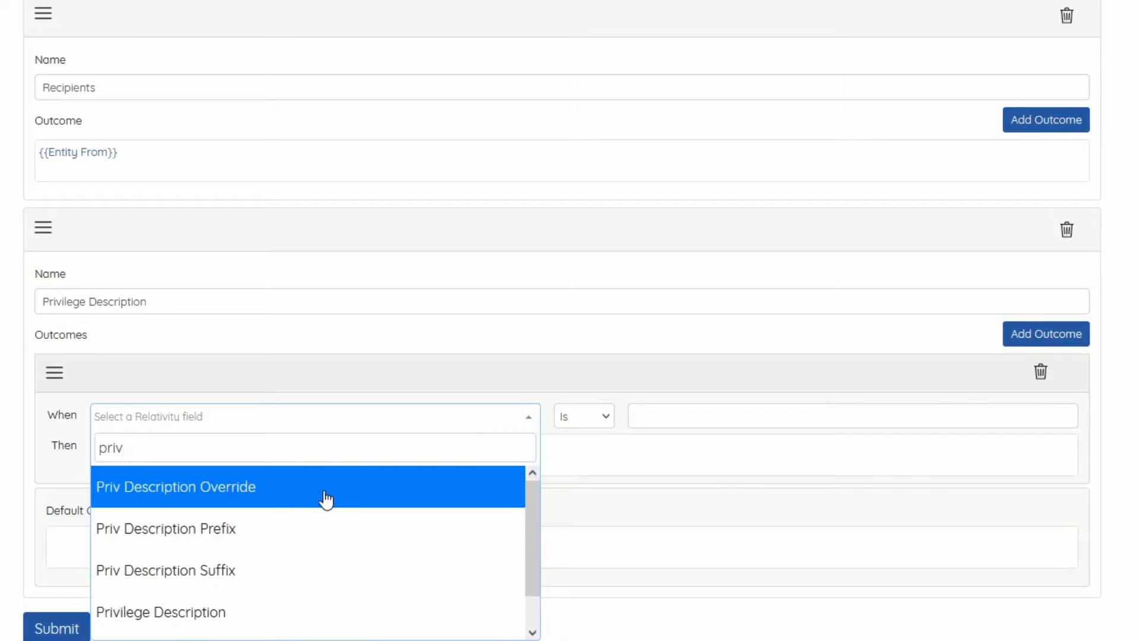
left_click(324, 498)
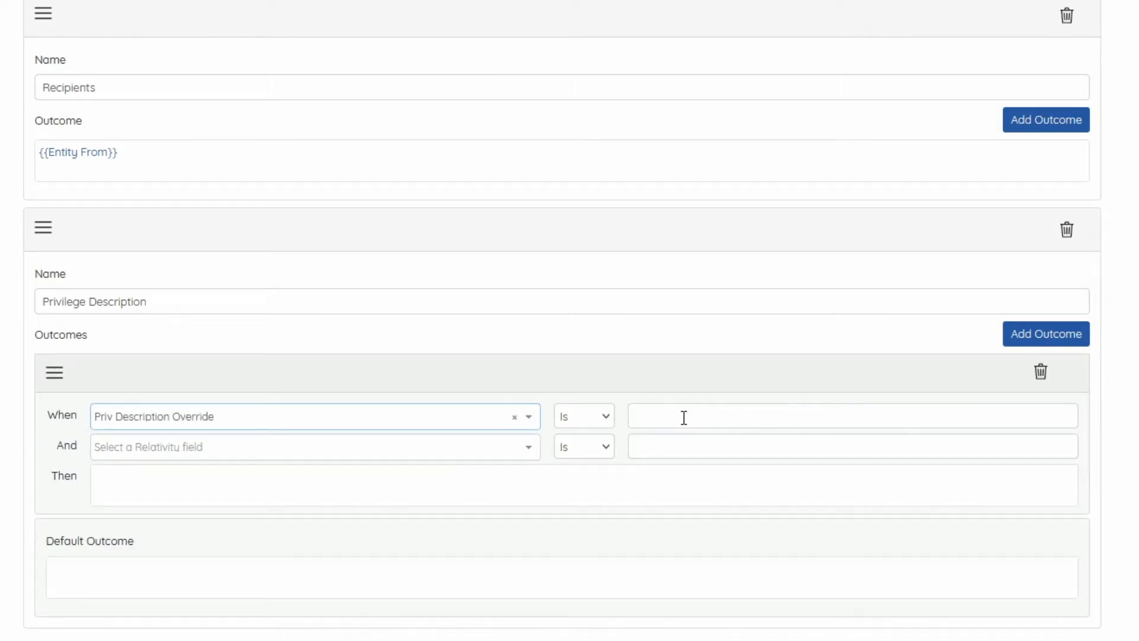
Set the condition's result to {{Priv Description Prefix}} followed by {{Priv Description Suffix}}.
left_click(621, 488)
type("{{priv")
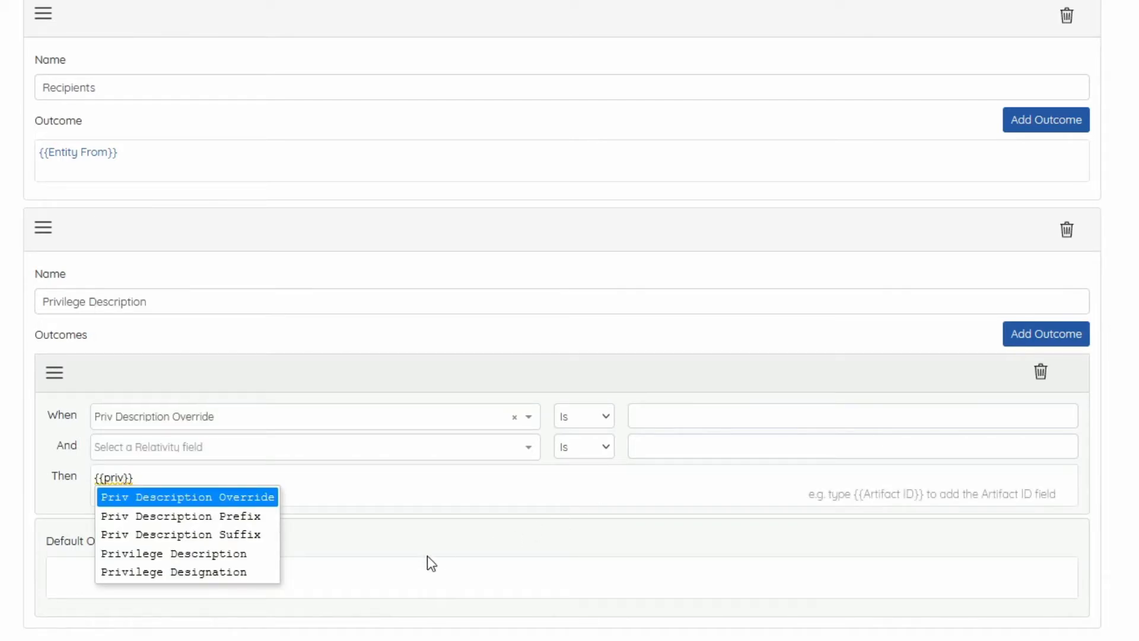
left_click(213, 516)
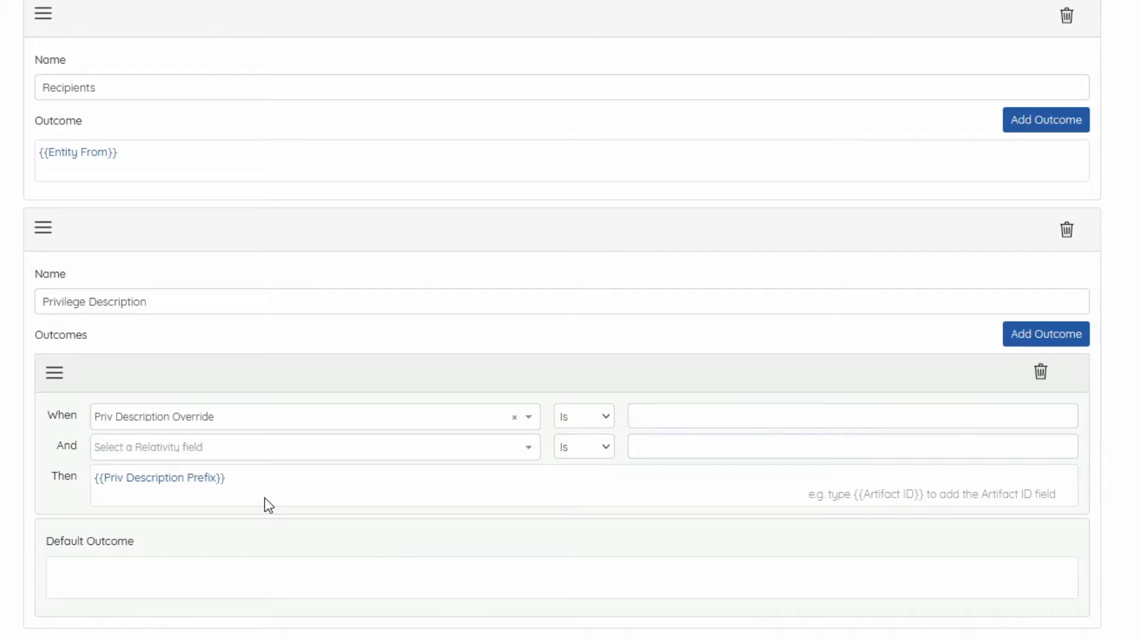
type("{{suff")
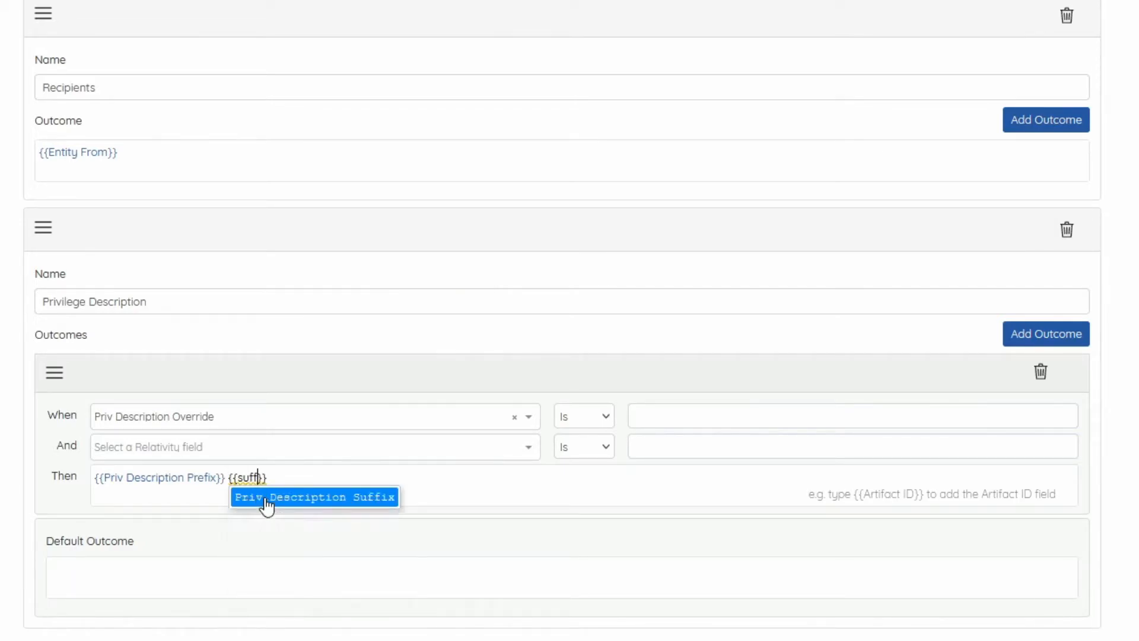
left_click(265, 499)
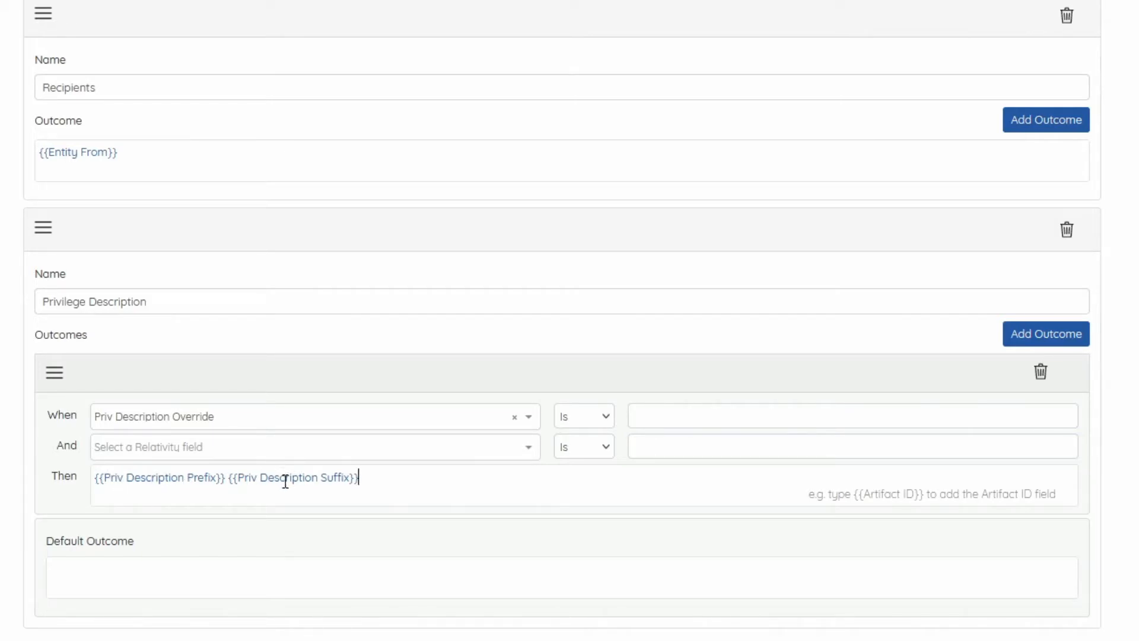
Set the Privilege Description column's default outcome to the {{Priv Description Override}} field.
left_click(217, 575)
type("{{priv")
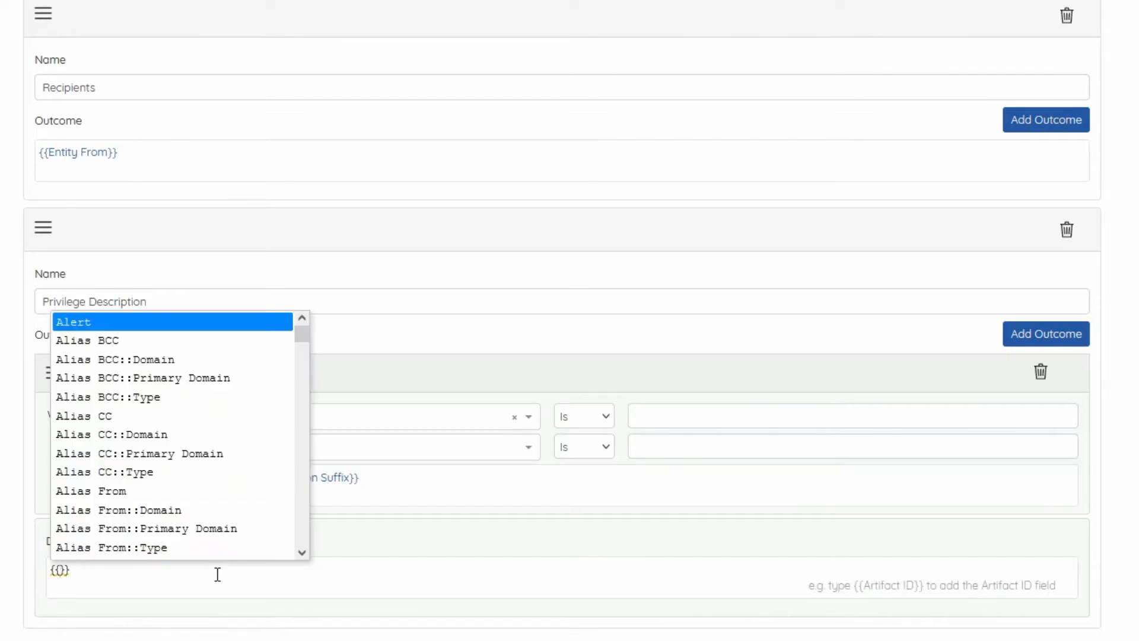
left_click(217, 588)
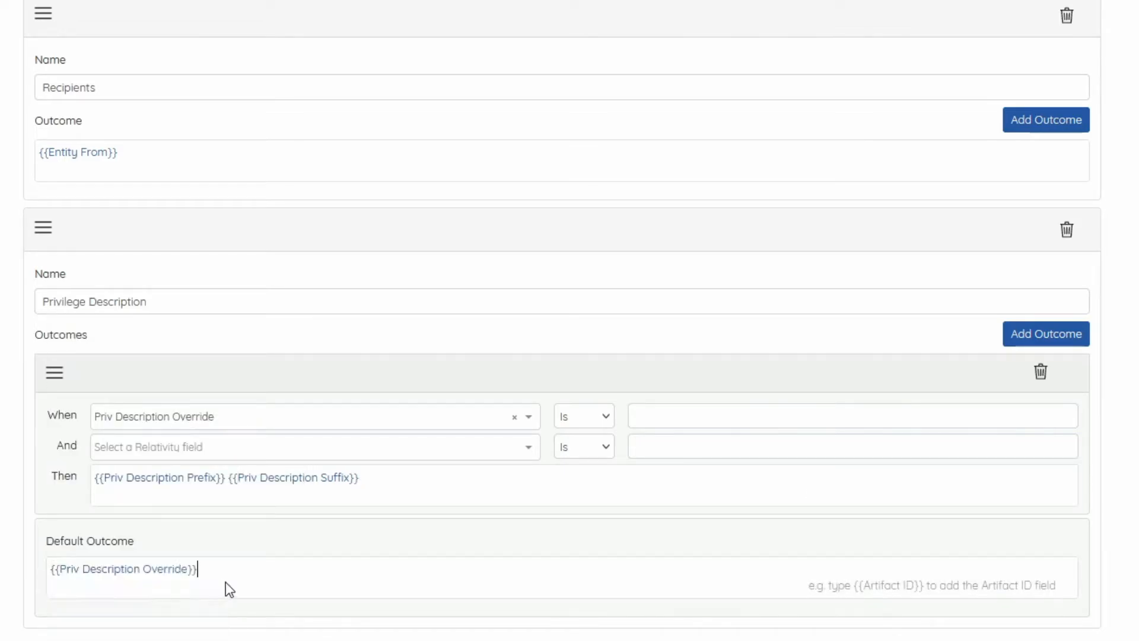
Add a fifth column to the log and name it "Privilege Claimed".
scroll(485, 562, "down", 1)
left_click(813, 1)
scroll(528, 330, "down", 3)
left_click(260, 486)
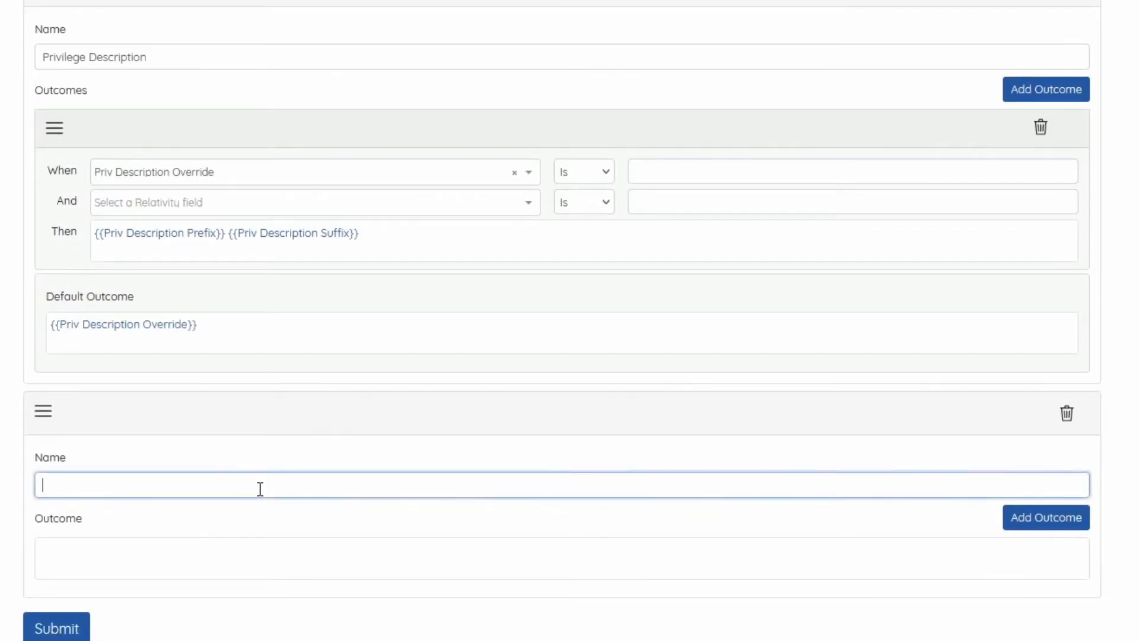
type("Privile")
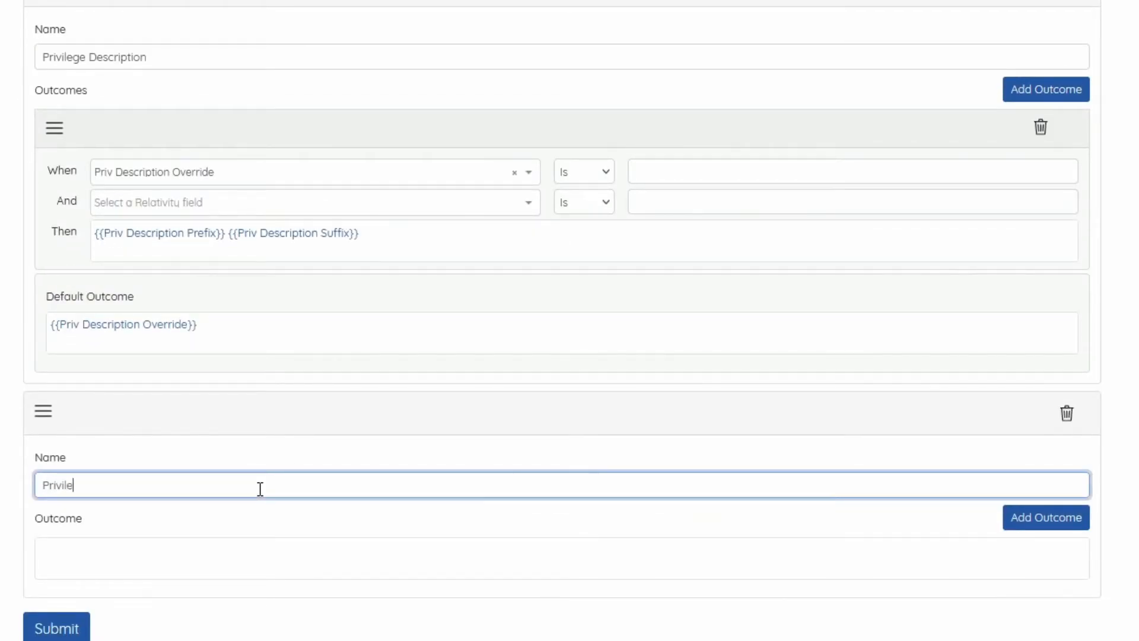
type("ge Claimed")
Set the Privilege Claimed column's outcome to the {{Privilege Designation}} field and submit the log.
left_click(229, 553)
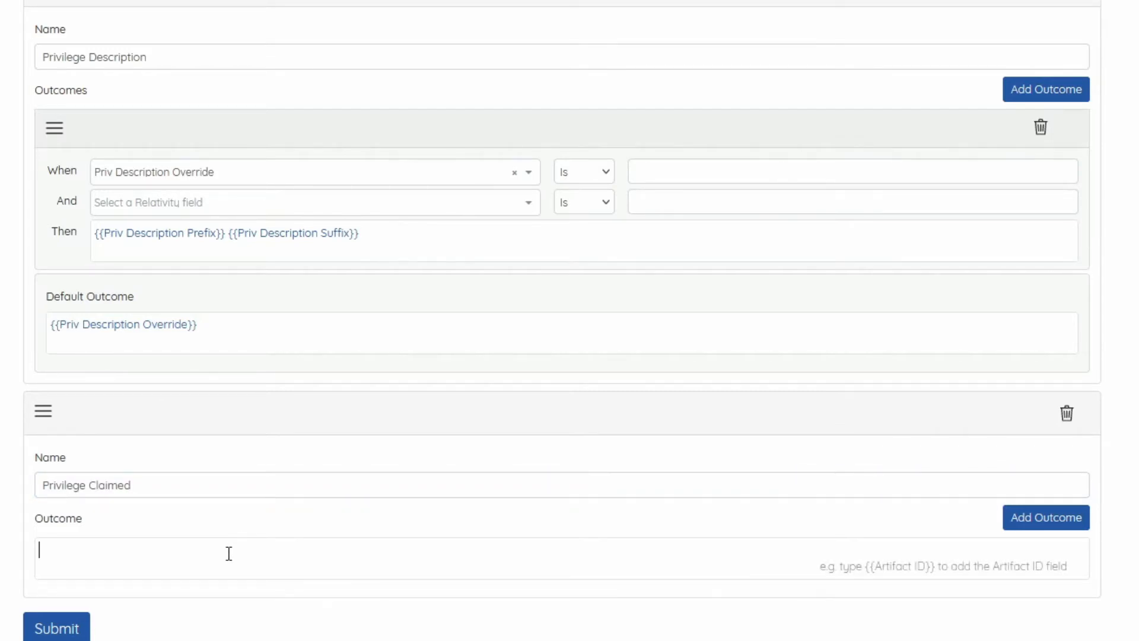
type("{{")
type("privi")
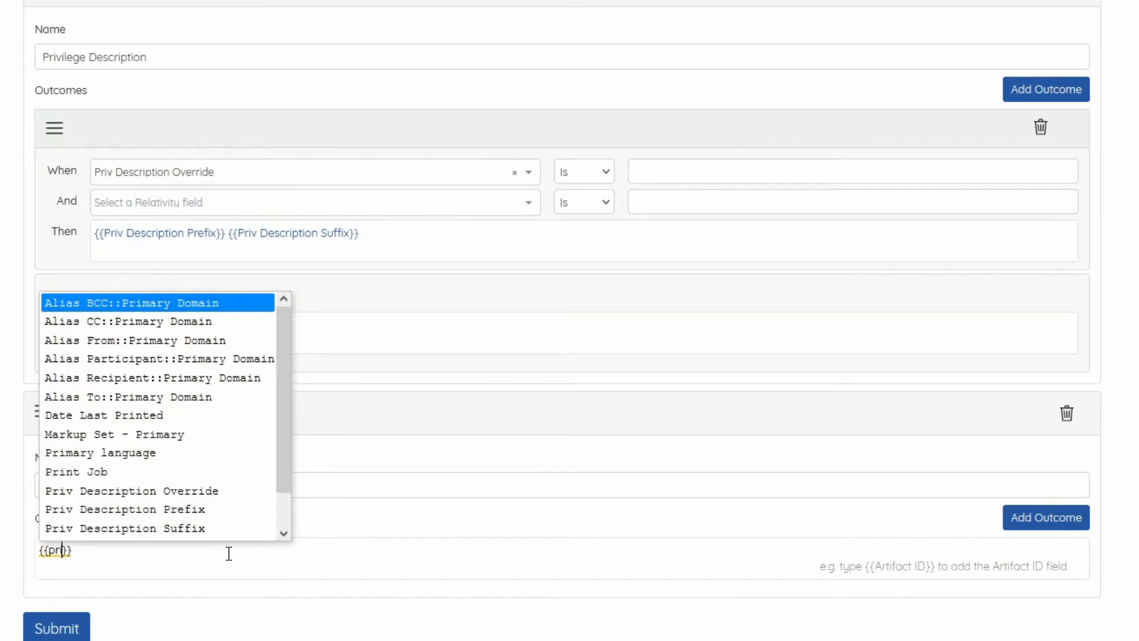
left_click(171, 591)
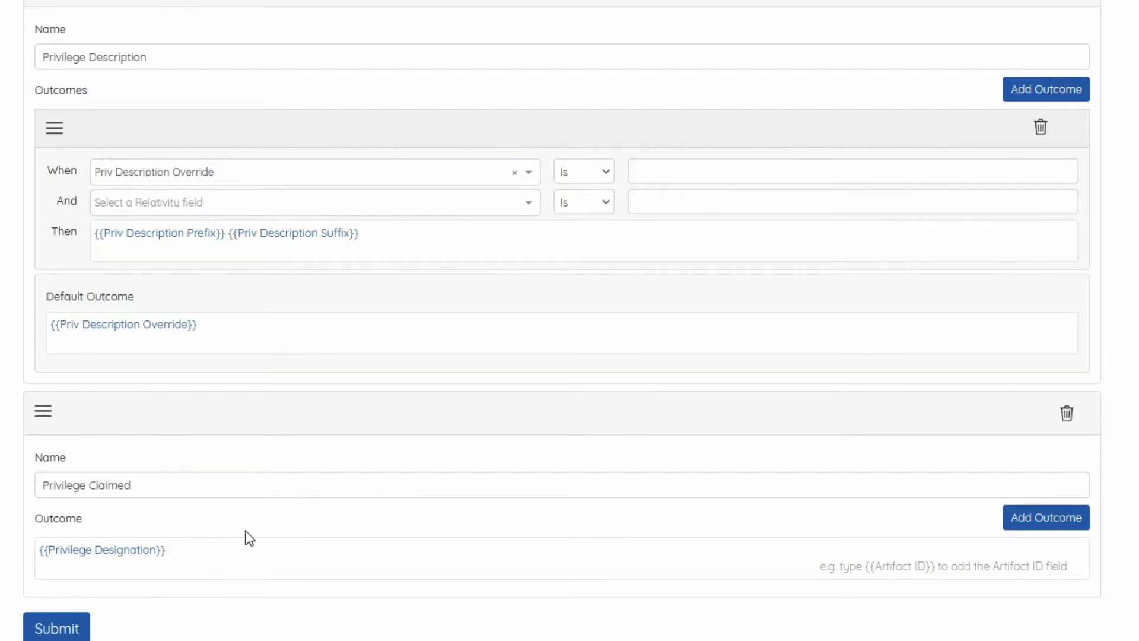
left_click(56, 628)
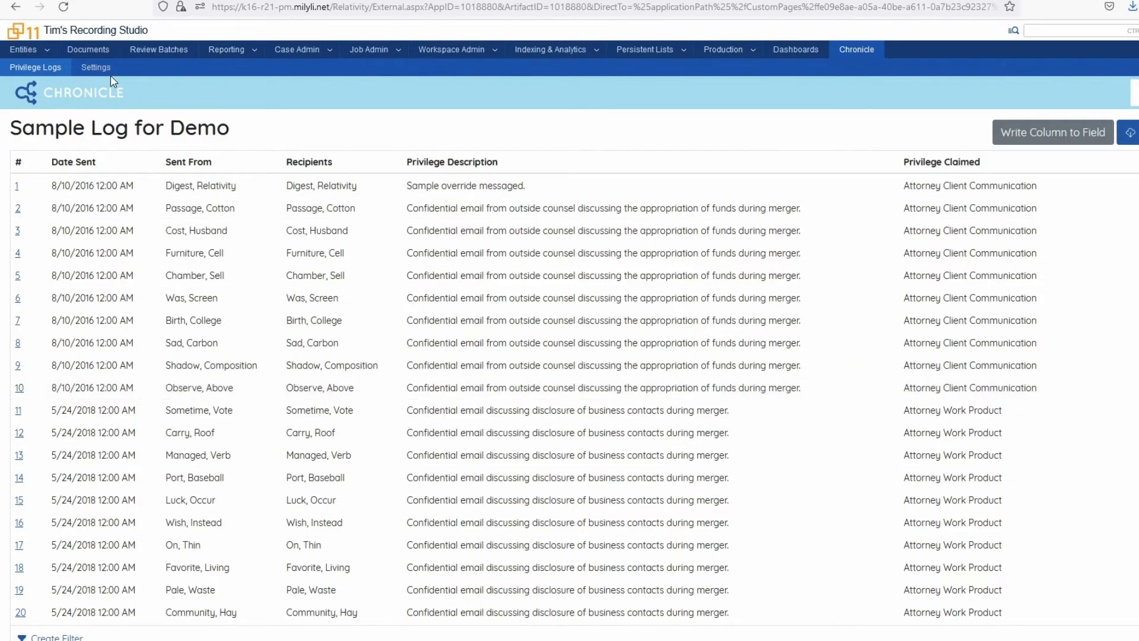
Open the Daily Digest Email Notification document and switch its enlarged Chronicle Document Preview to Sample Log for Demo.
left_click(95, 50)
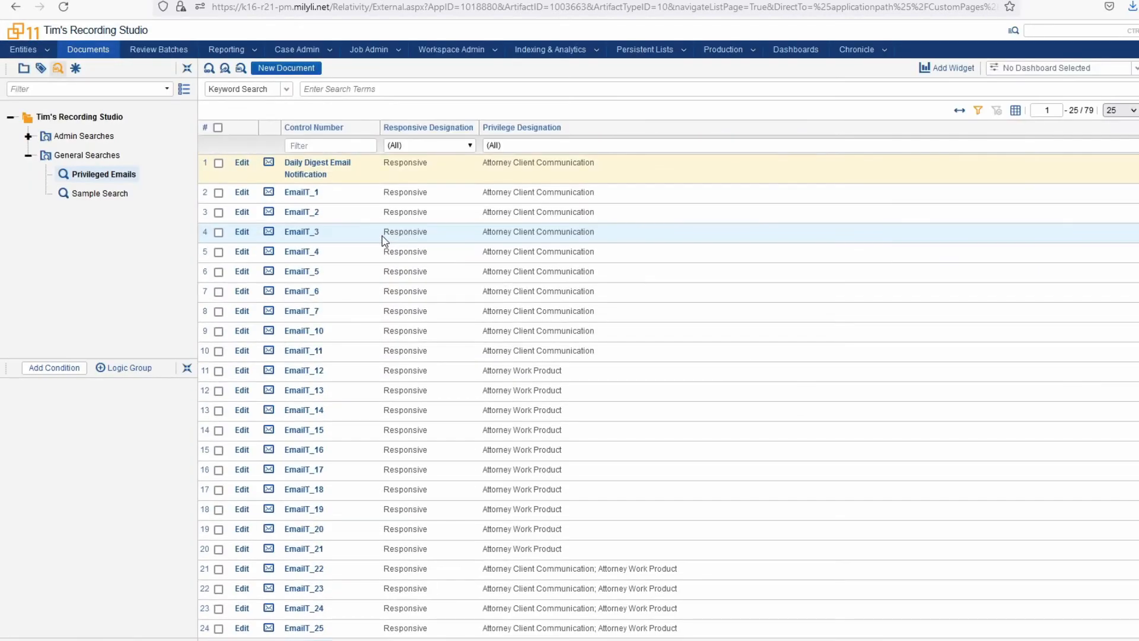
left_click(309, 171)
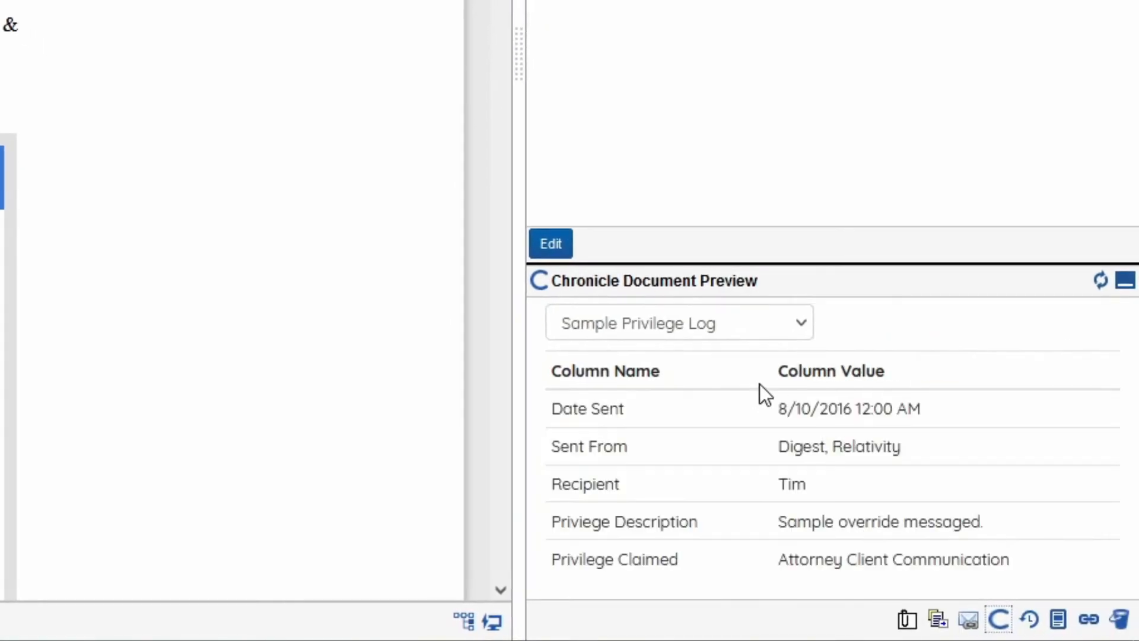
left_click_drag(732, 261, 743, 168)
left_click(740, 222)
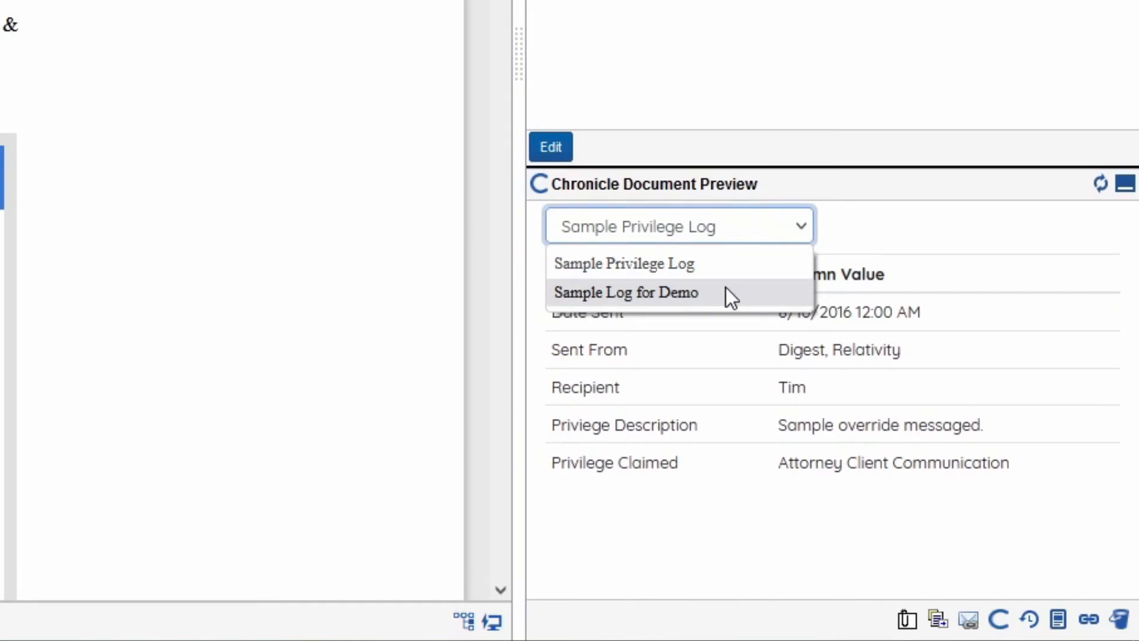
left_click(708, 294)
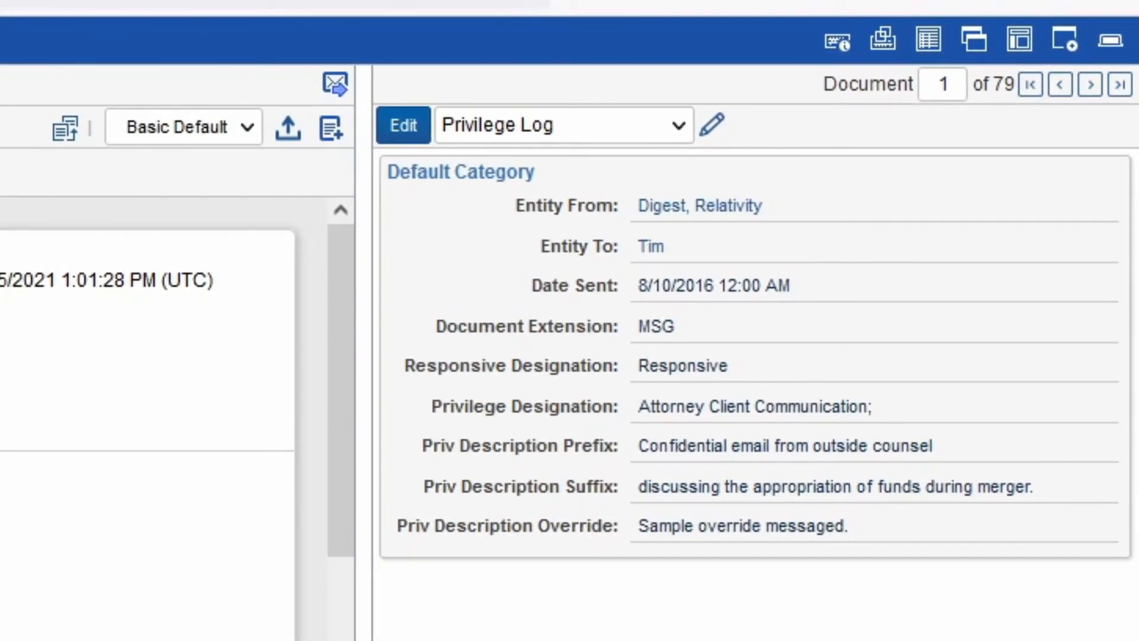
Clear the document's Priv Description Override, save the coding, and check the Privilege Description in the Chronicle preview.
left_click(712, 125)
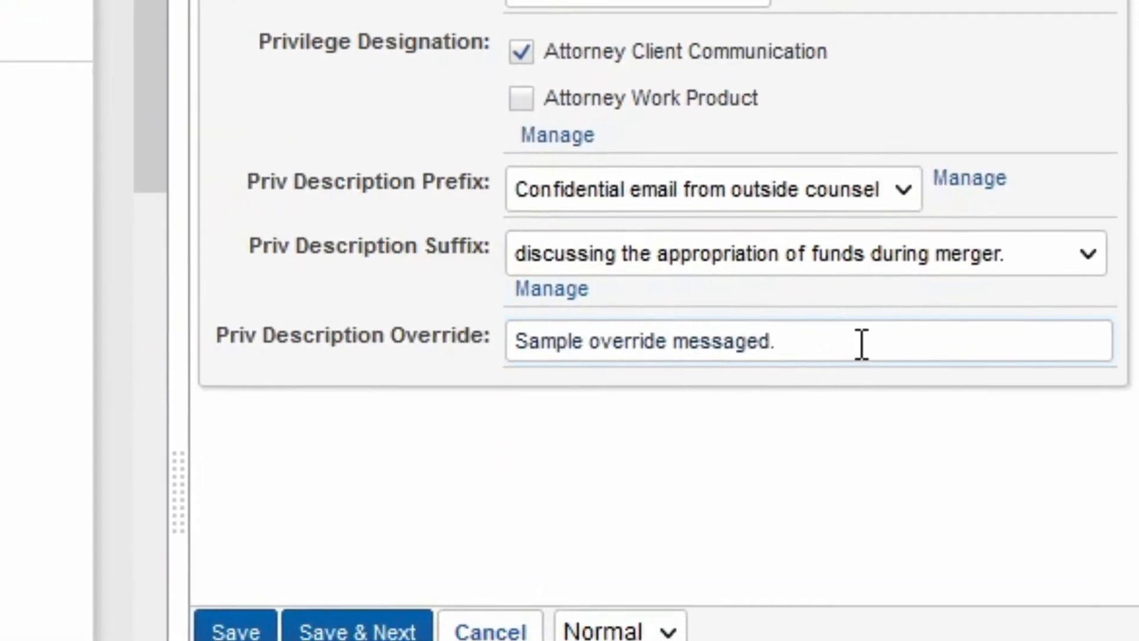
left_click_drag(784, 325, 436, 320)
key("BackSpace")
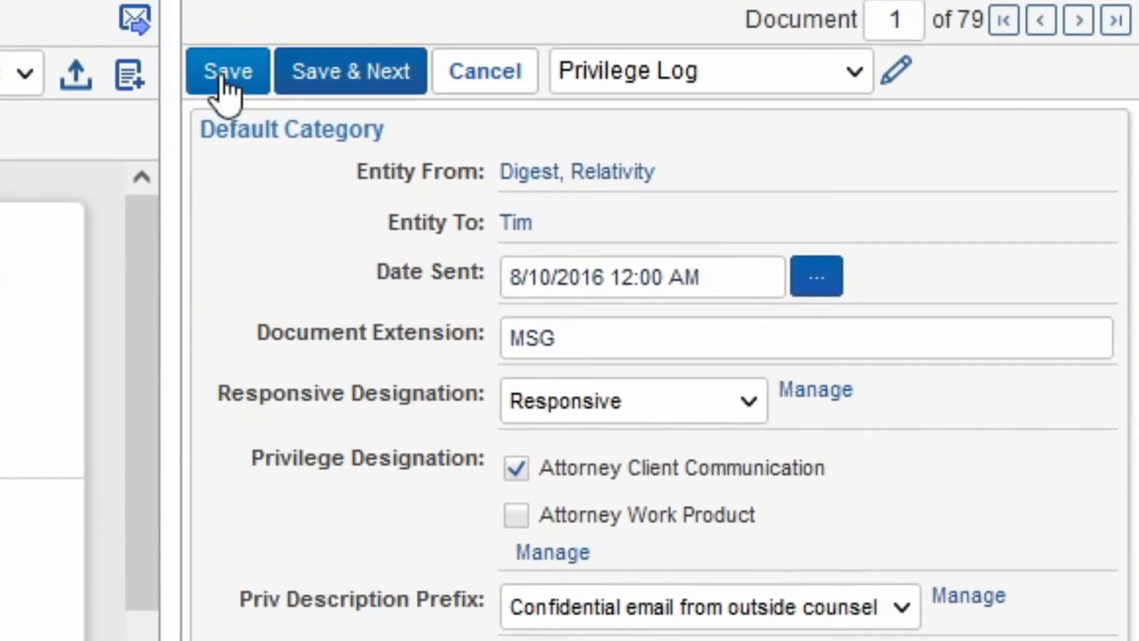
left_click(225, 76)
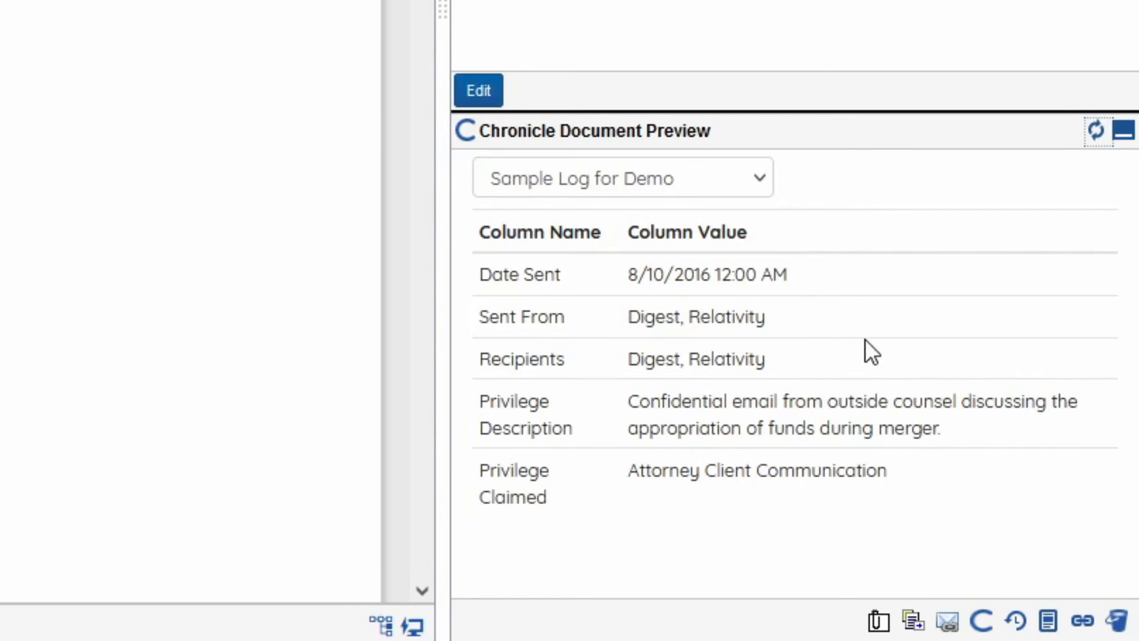
left_click_drag(960, 439, 621, 396)
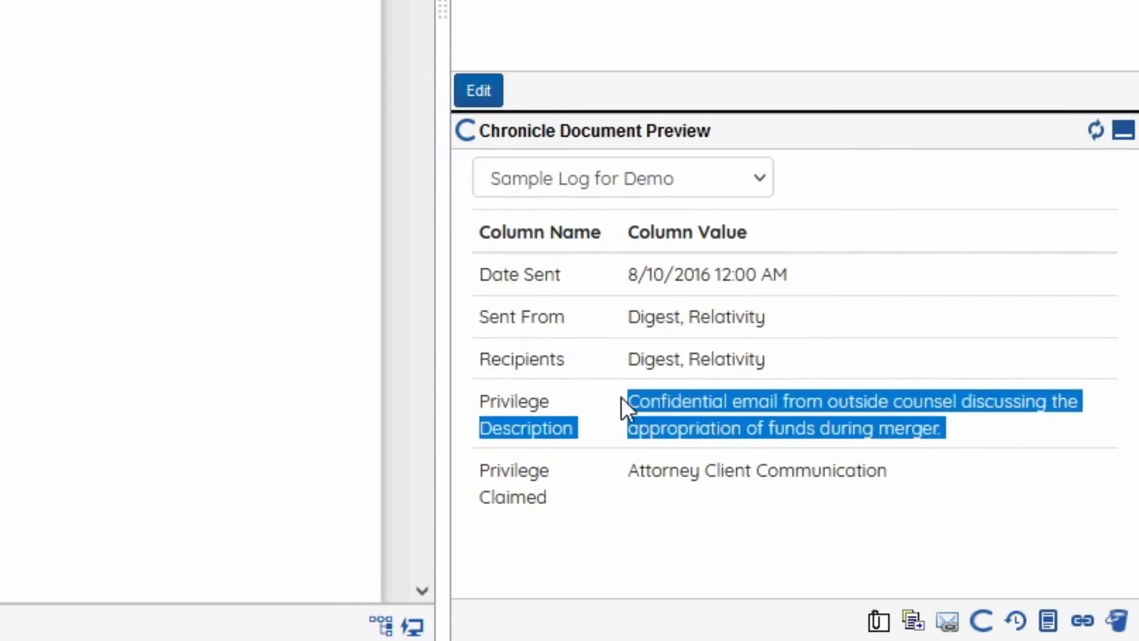
left_click(673, 397)
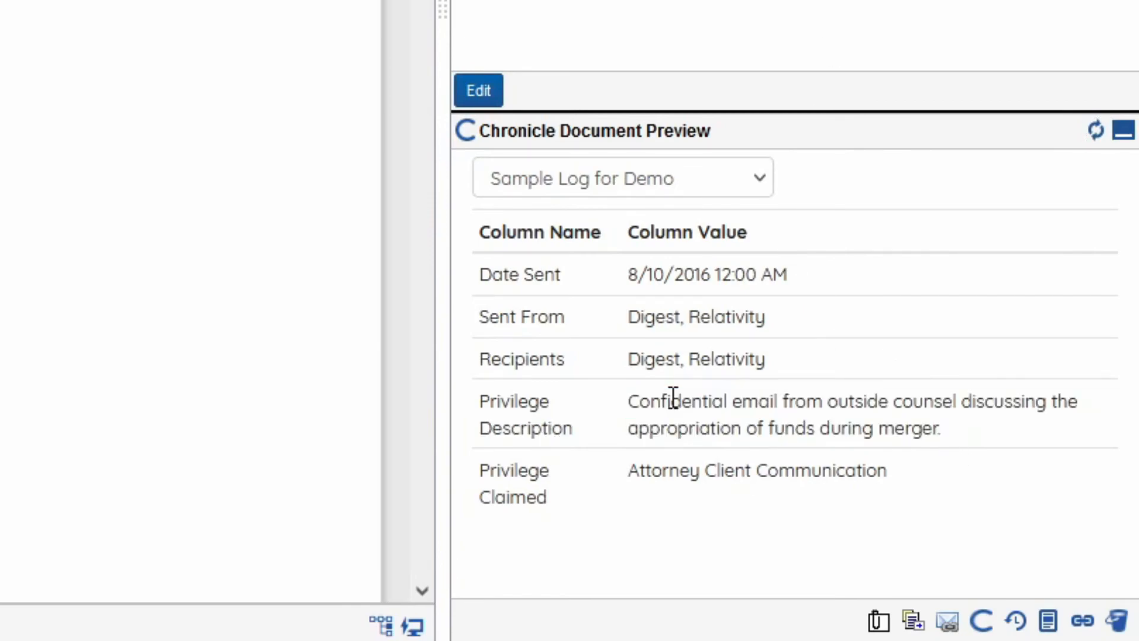